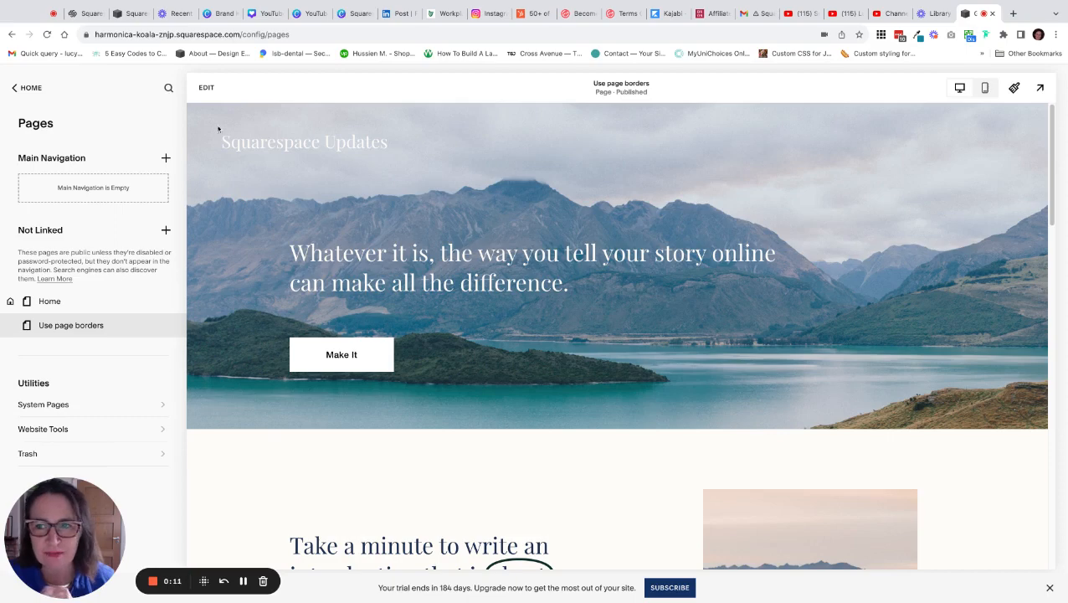
left_click(207, 89)
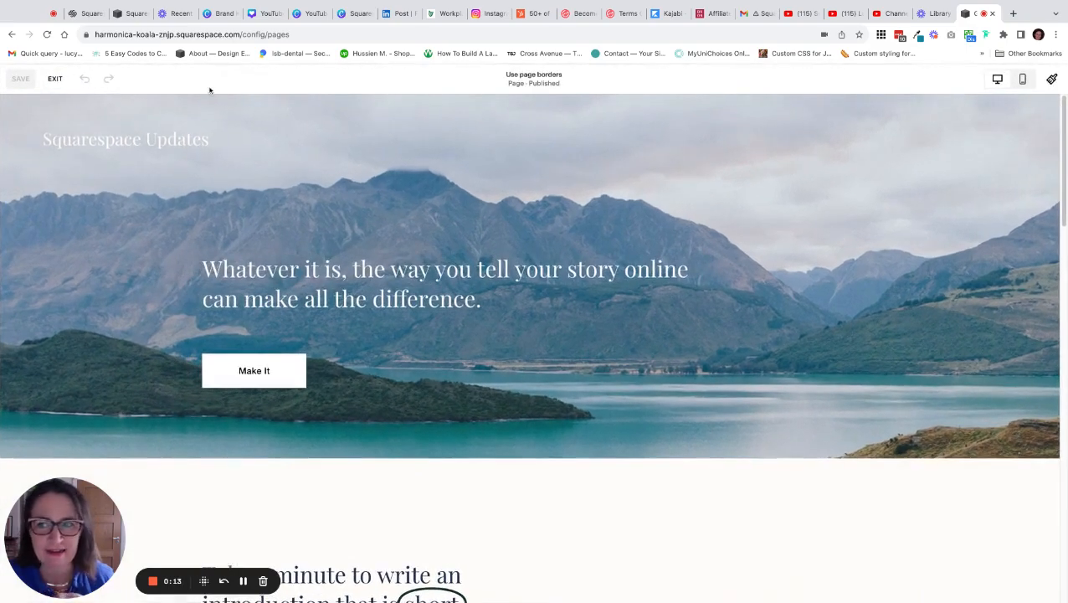
mouse_move(667, 392)
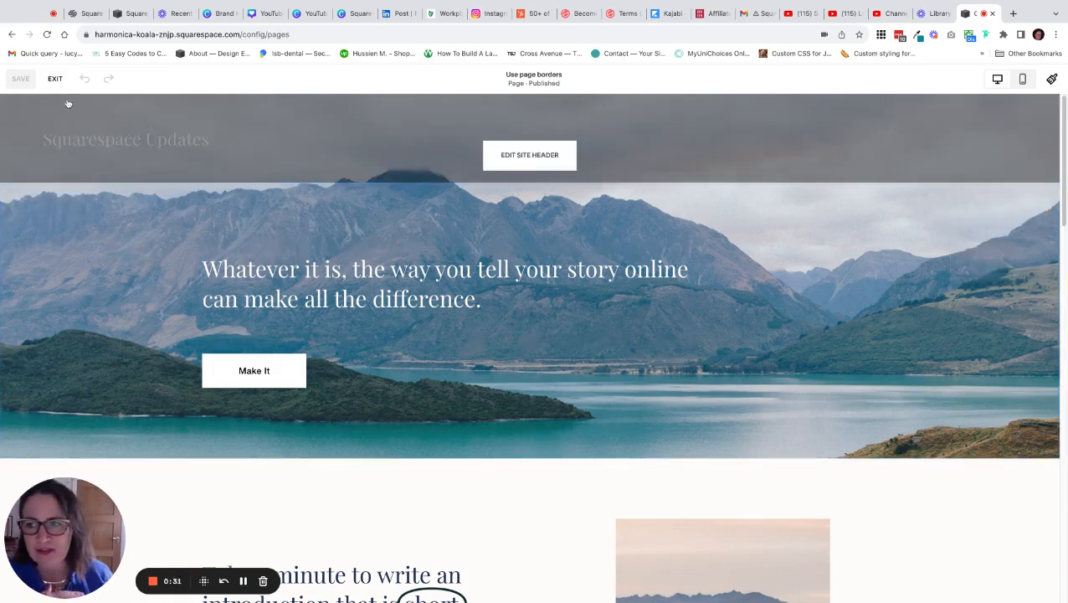
scroll(529, 284, "down", 10)
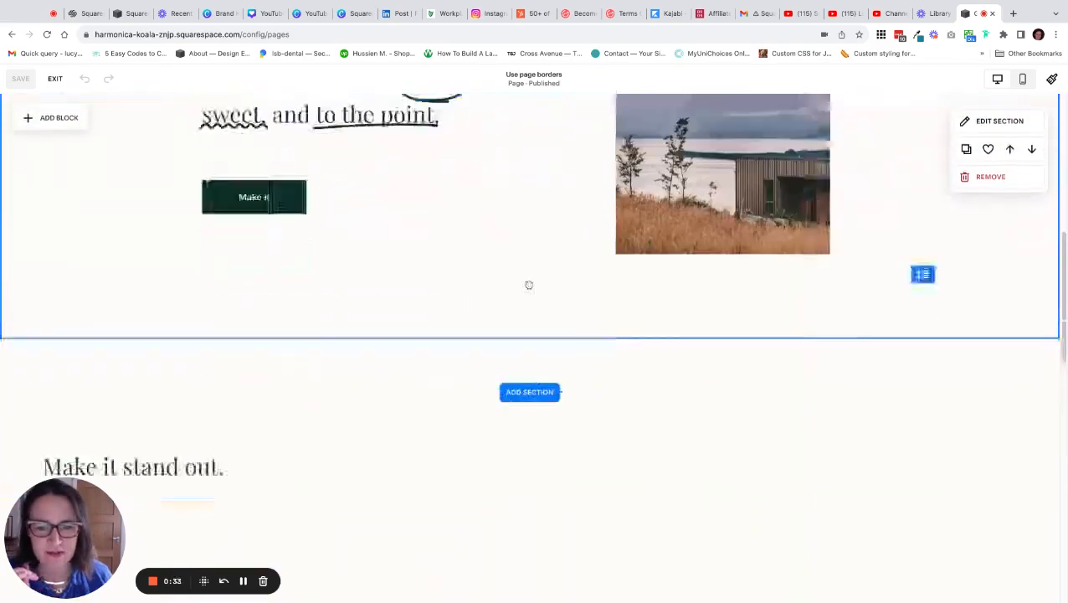
scroll(530, 289, "up", 8)
scroll(530, 289, "up", 2)
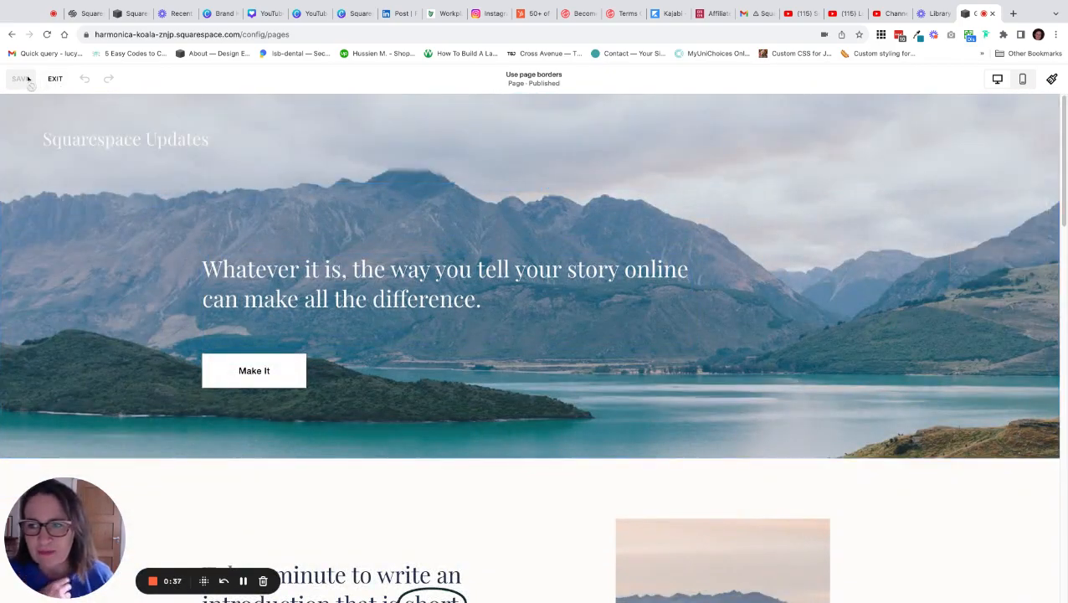
left_click(55, 79)
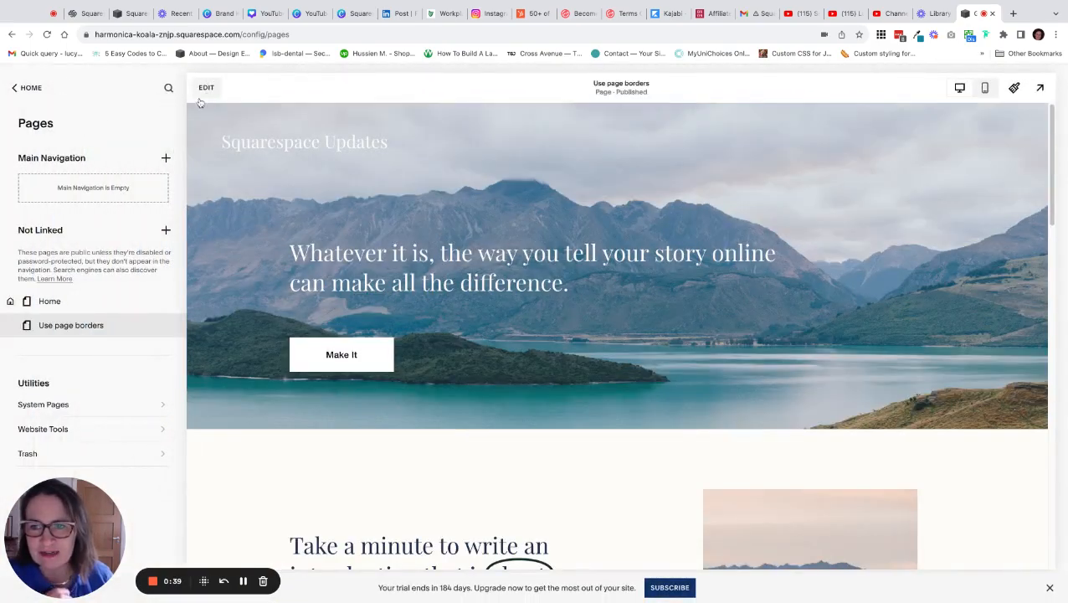
Open the Use page borders page for editing and examine how the banner section meets the introduction section.
left_click(205, 87)
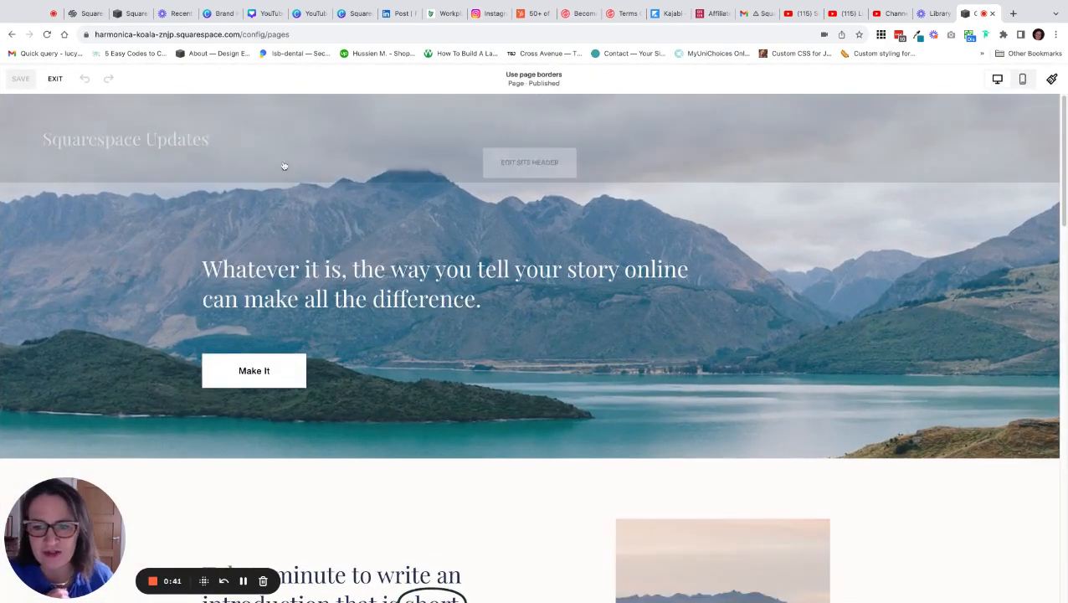
scroll(763, 412, "down", 1)
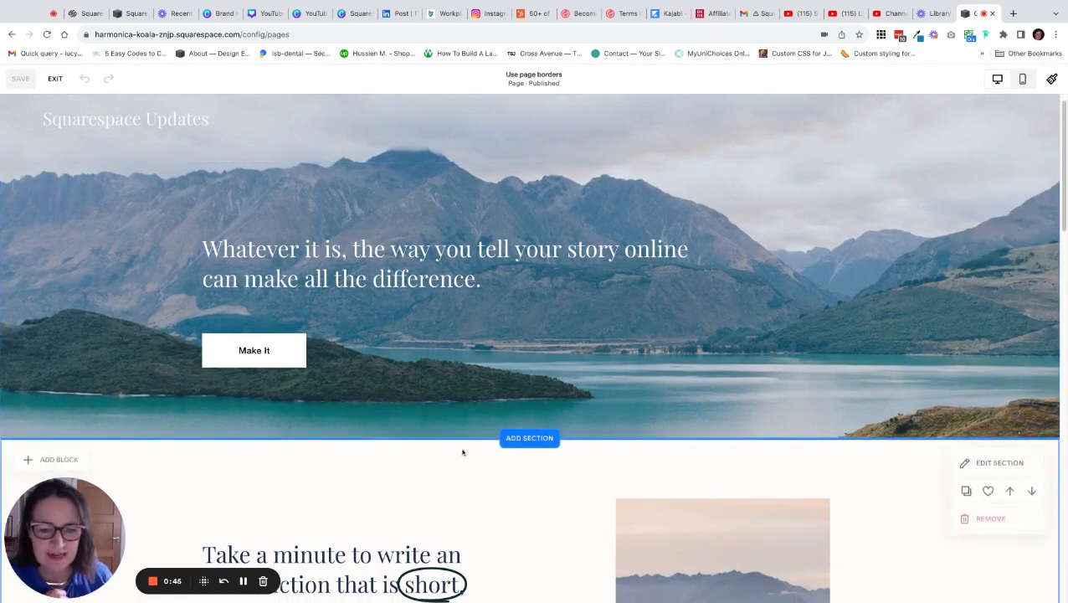
scroll(607, 460, "down", 1)
scroll(607, 460, "down", 3)
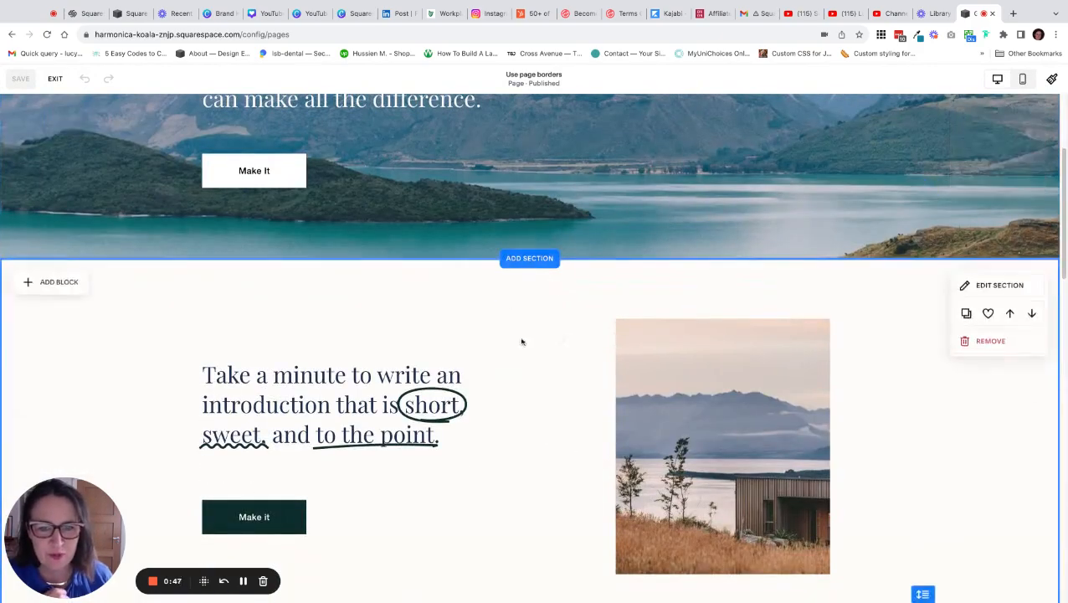
scroll(535, 343, "down", 1)
scroll(535, 344, "down", 4)
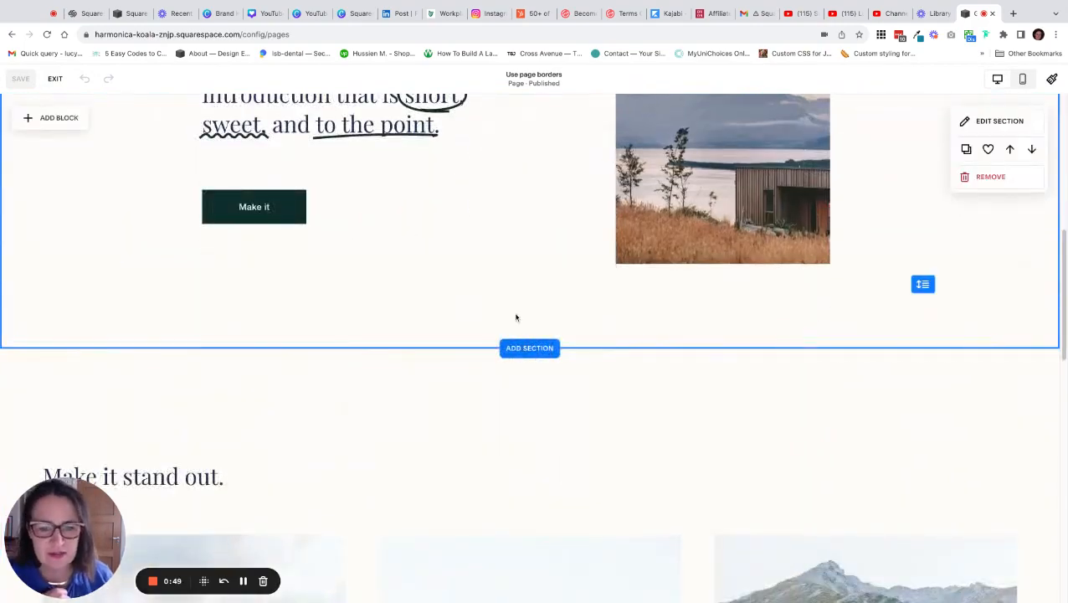
scroll(515, 316, "up", 3)
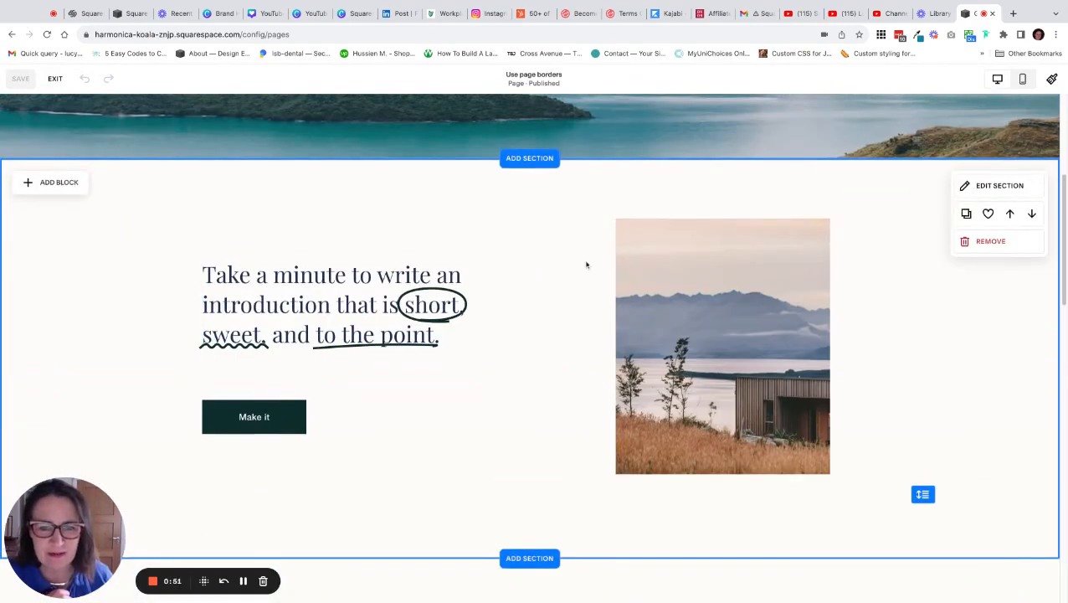
scroll(560, 282, "down", 3)
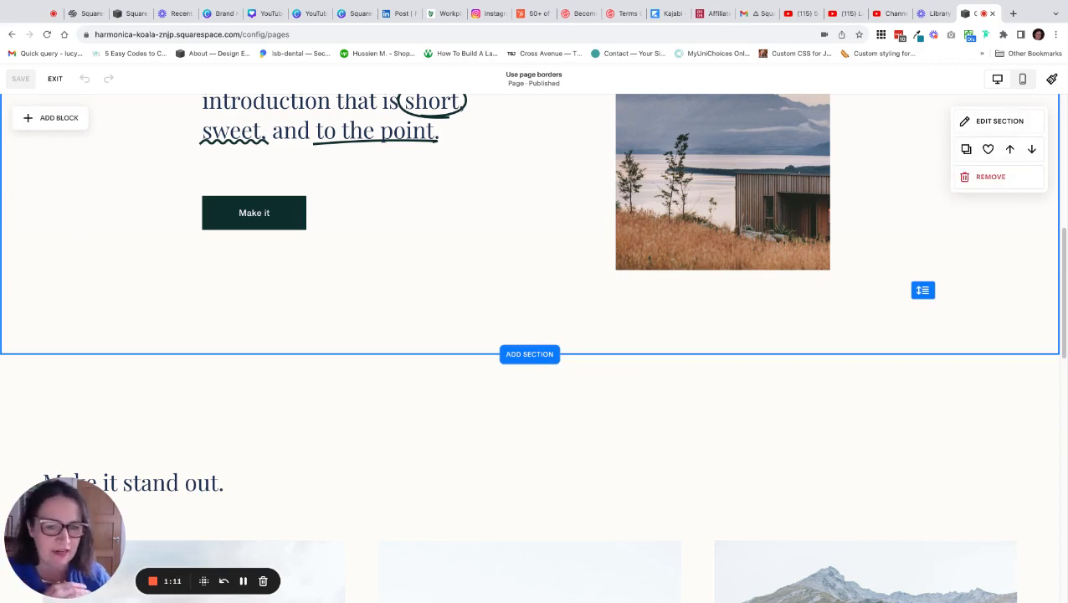
scroll(609, 272, "up", 5)
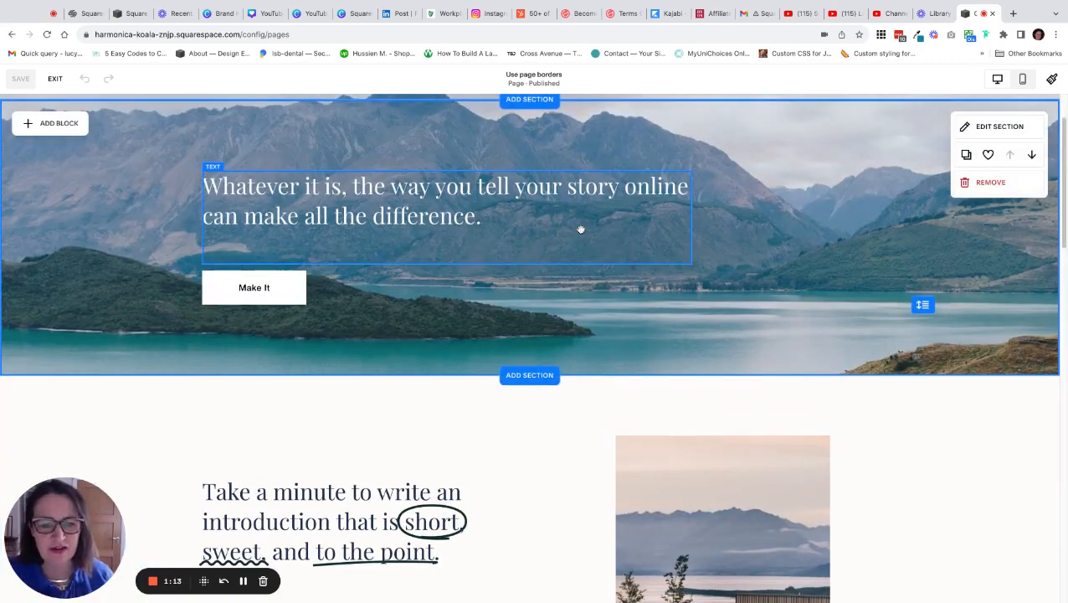
scroll(722, 297, "up", 1)
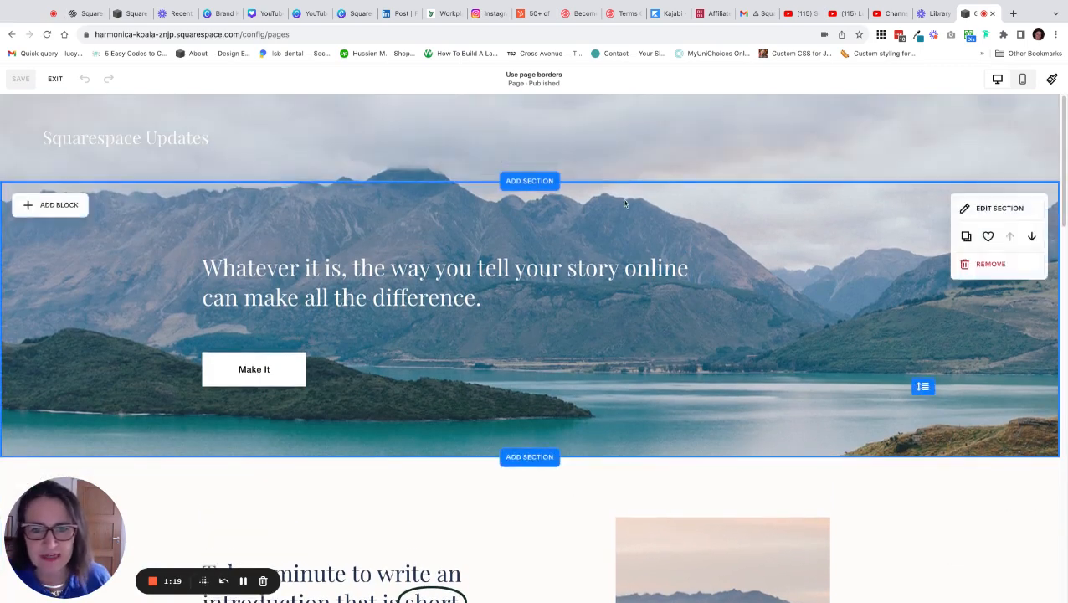
scroll(563, 383, "down", 1)
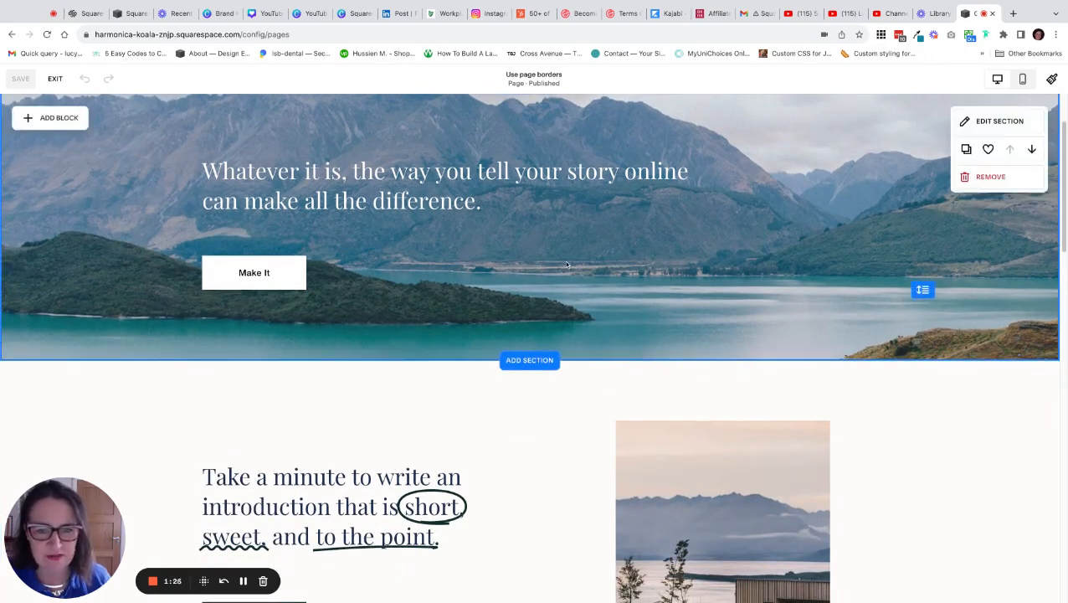
scroll(707, 286, "up", 1)
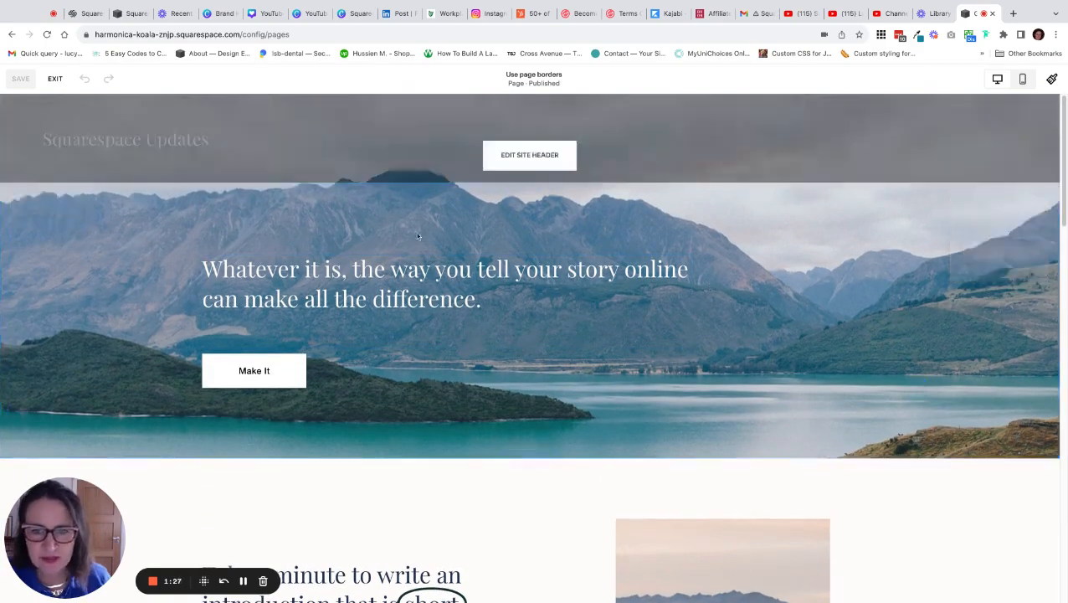
scroll(765, 276, "down", 2)
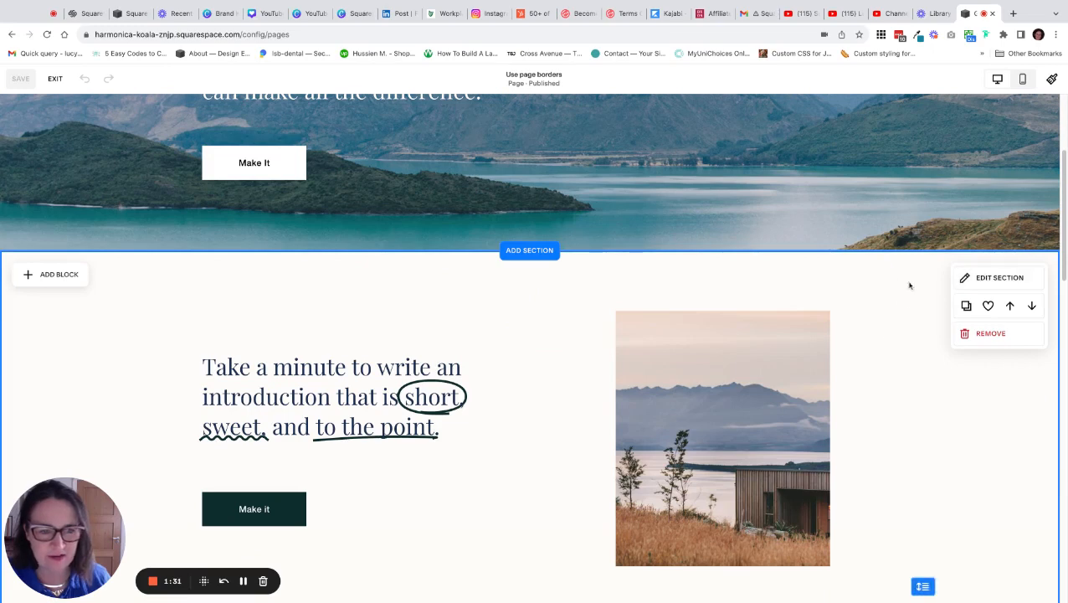
Check the color themes offered in the settings of the introduction section below the banner.
left_click(993, 281)
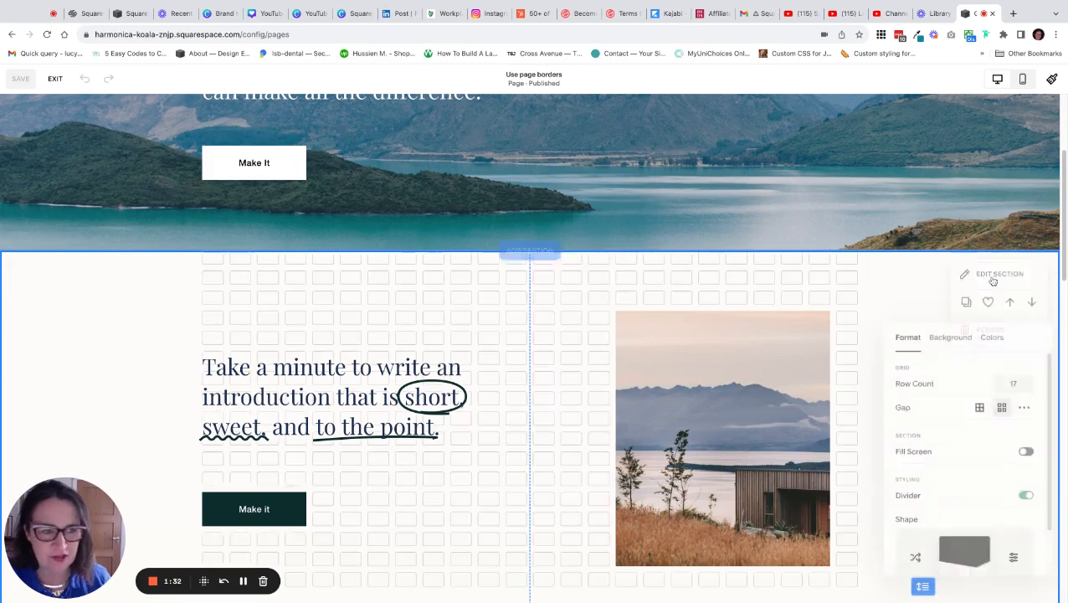
left_click(995, 334)
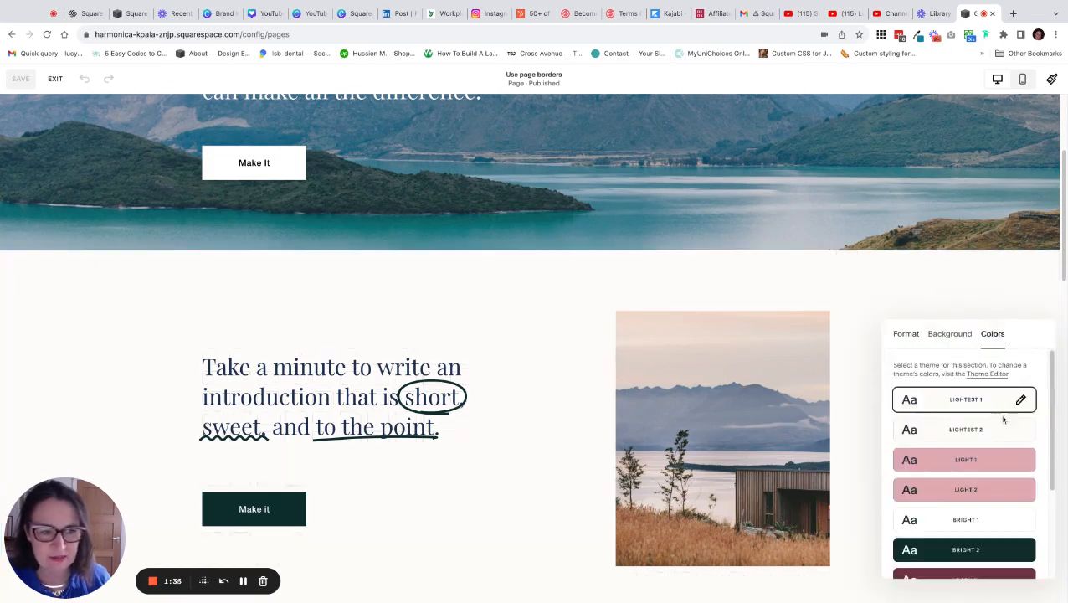
left_click(905, 288)
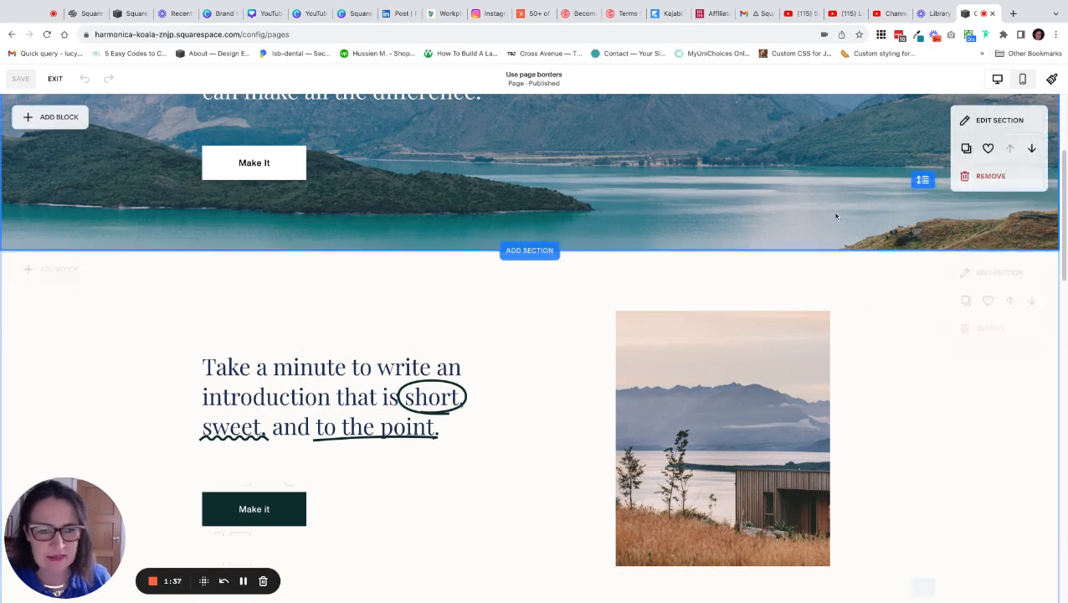
Check the banner section's background settings and turn on its section divider in the format settings.
scroll(833, 214, "up", 1)
scroll(831, 213, "up", 2)
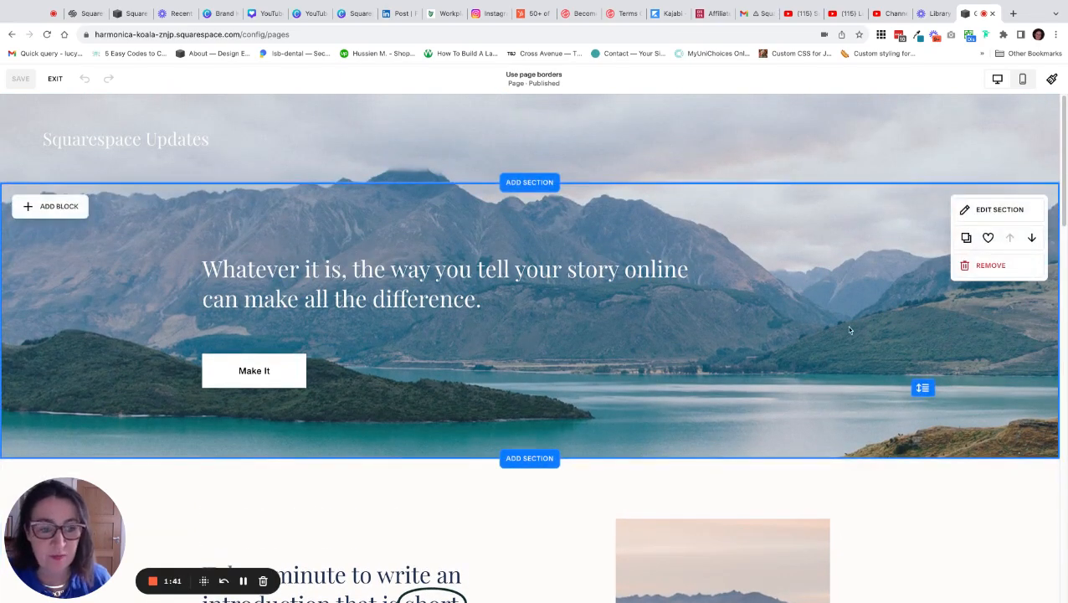
left_click(967, 210)
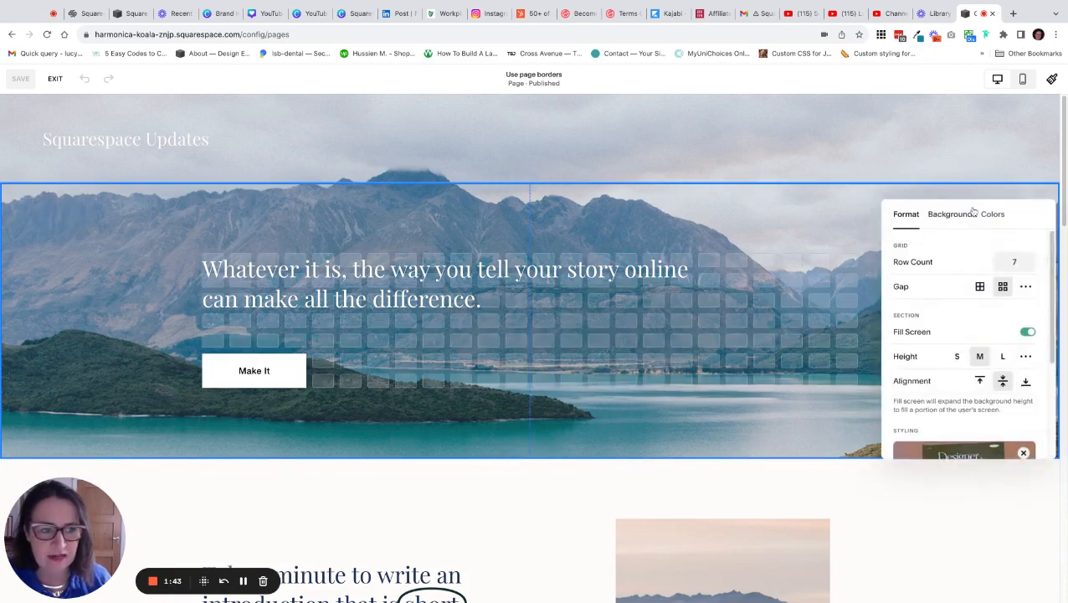
left_click(949, 214)
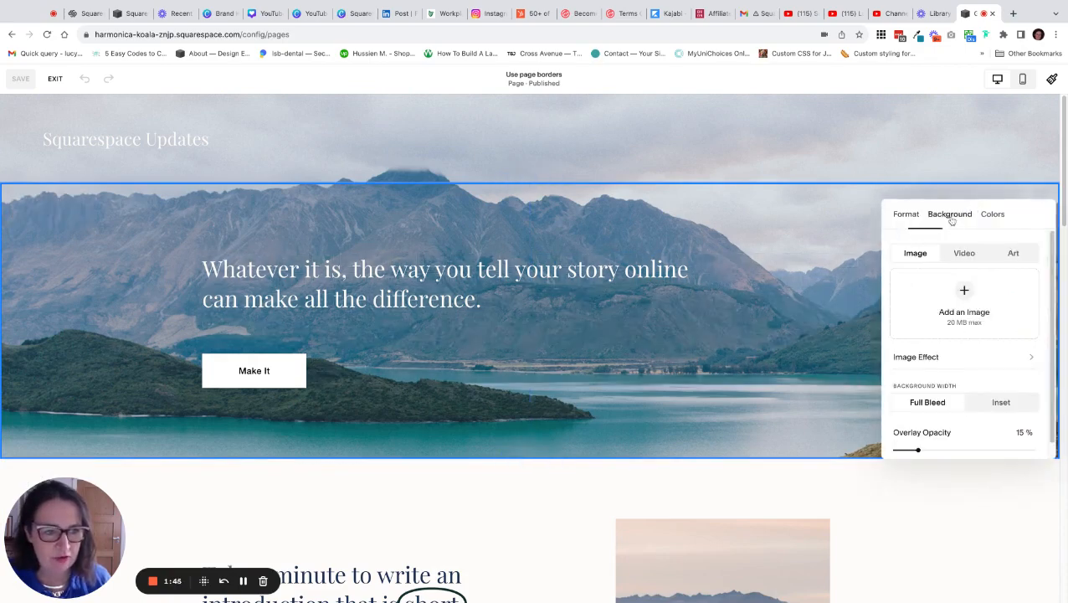
scroll(1009, 373, "down", 2)
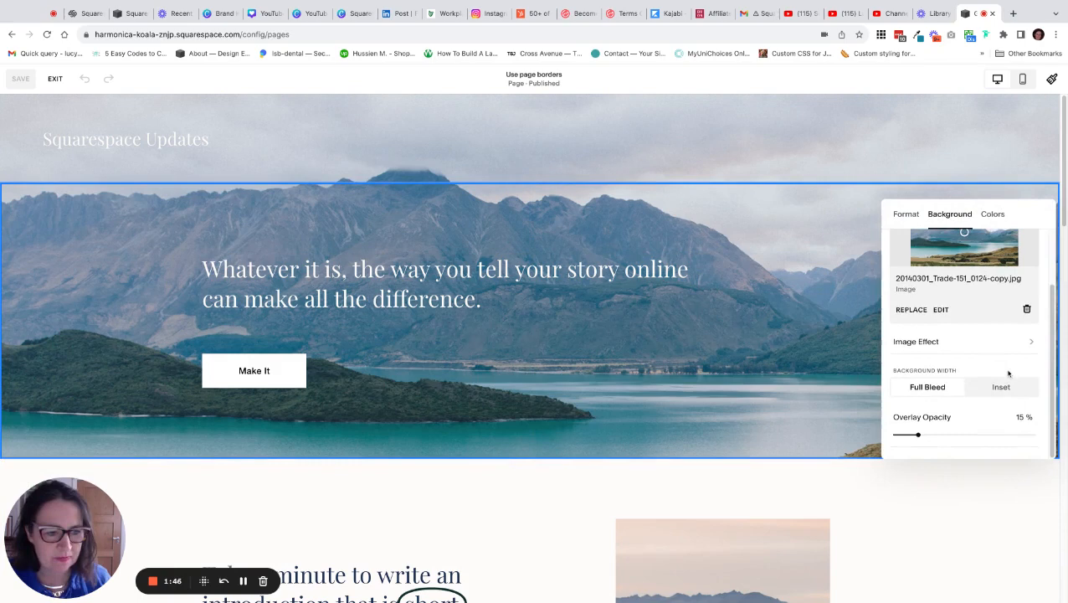
left_click(907, 214)
scroll(996, 381, "down", 4)
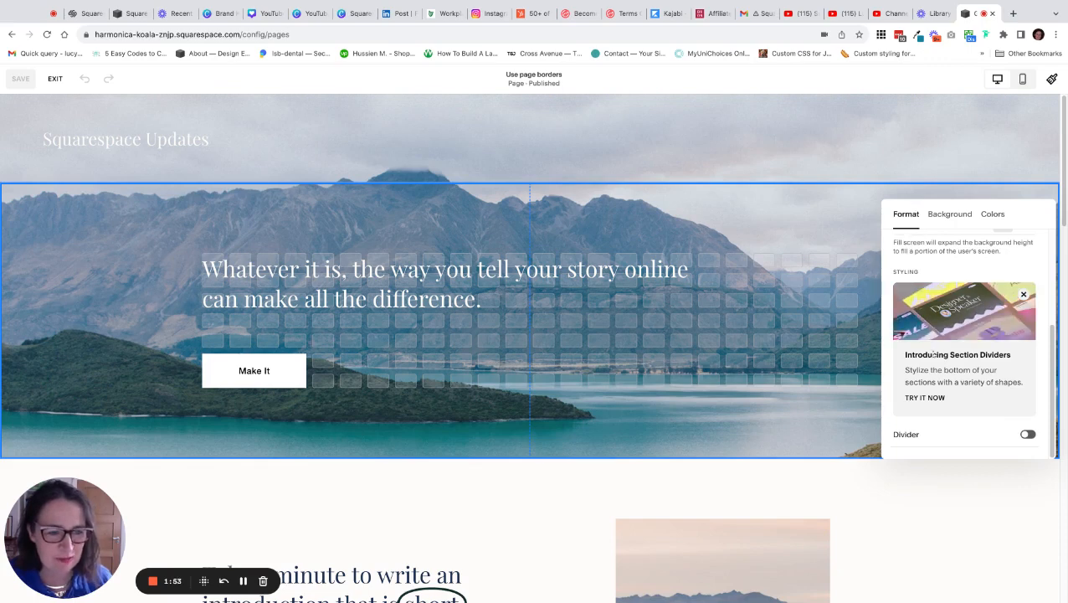
left_click(1029, 435)
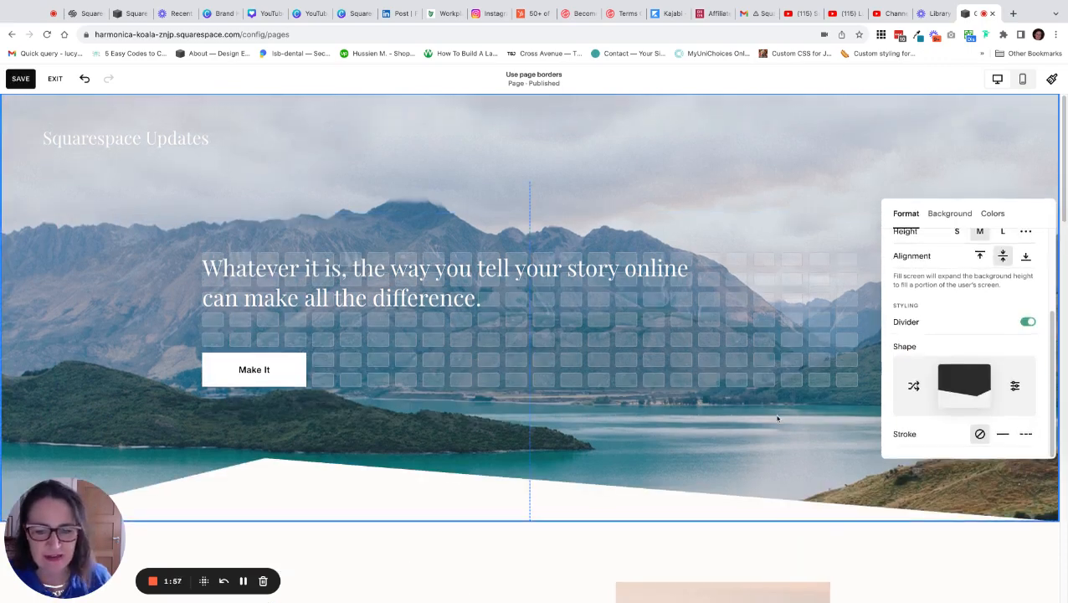
Give the banner section's divider a solid stroke in the navy blue palette color, trying burgundy first.
scroll(819, 406, "down", 5)
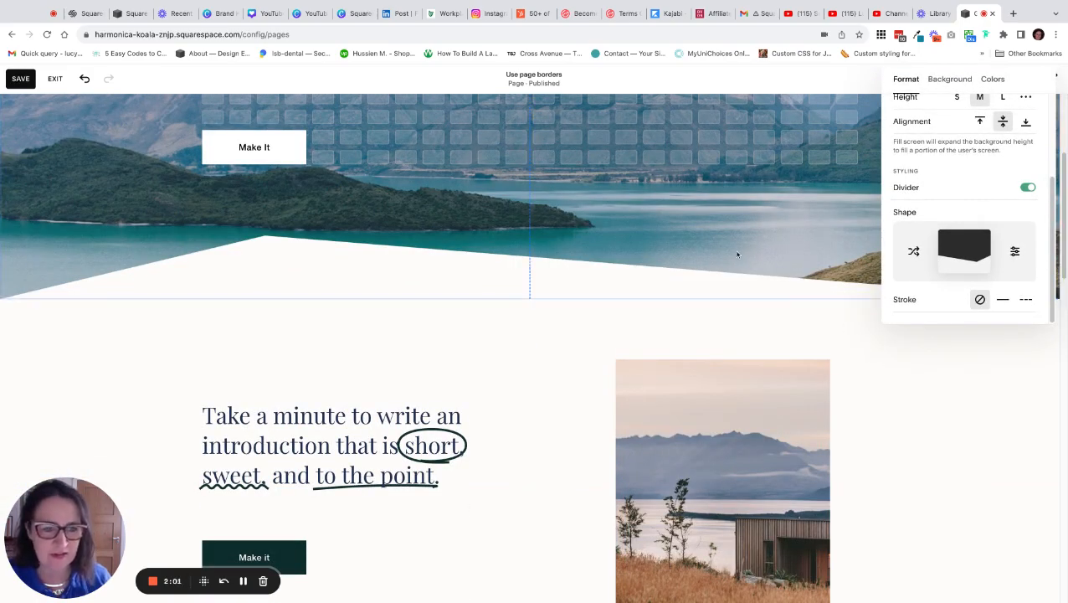
scroll(736, 254, "up", 1)
scroll(736, 254, "up", 2)
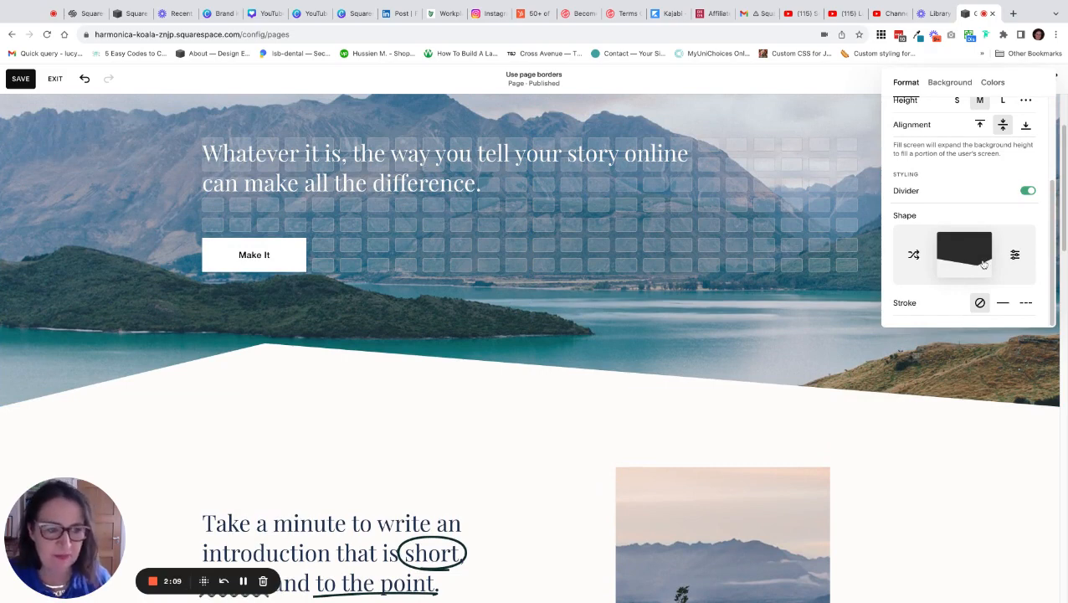
left_click(1004, 304)
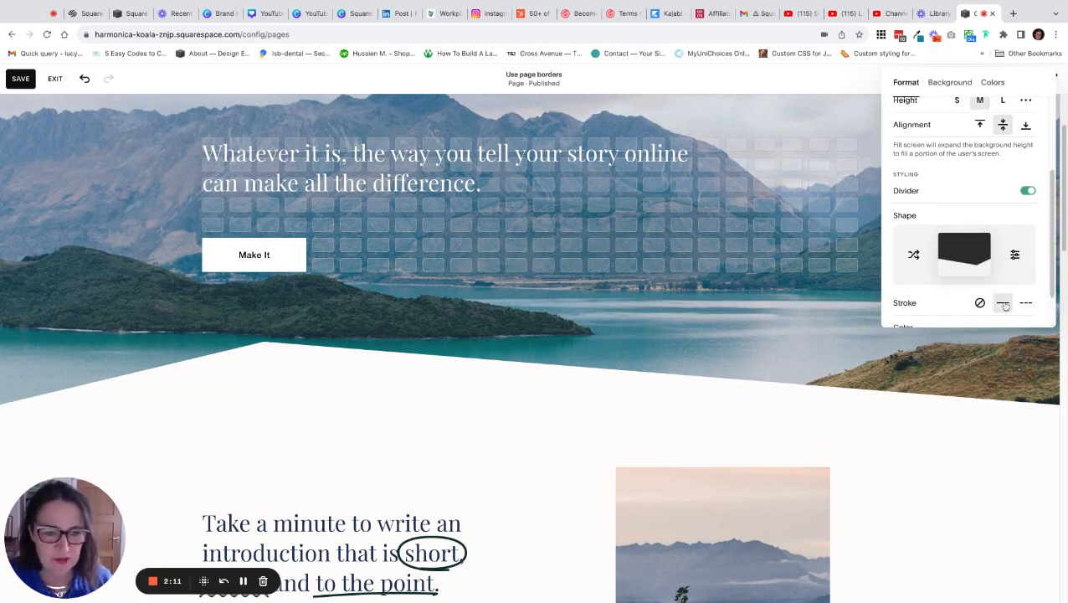
scroll(961, 295, "down", 1)
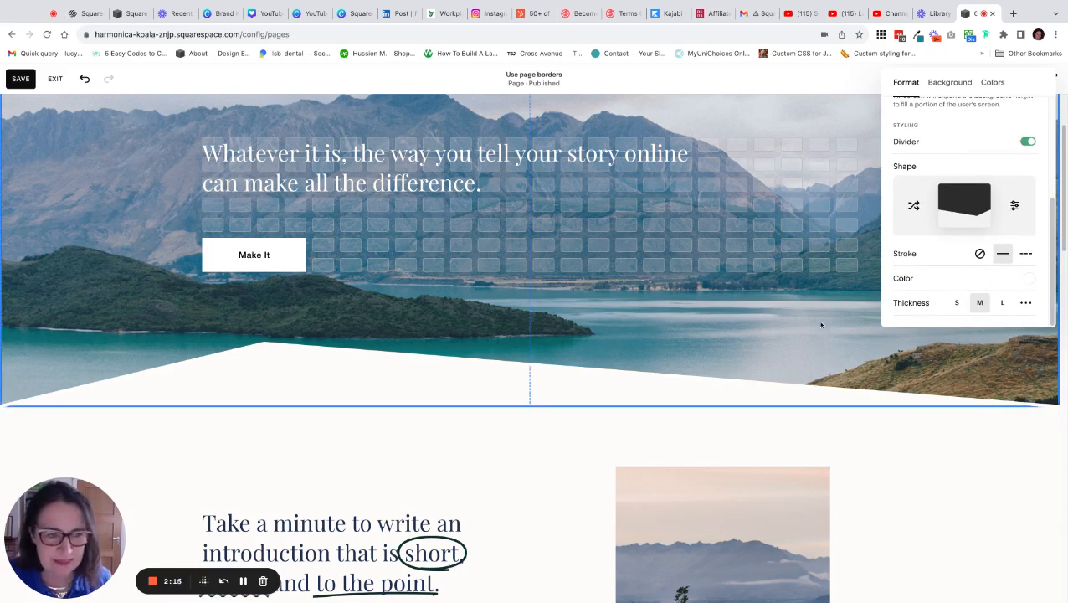
left_click(1029, 278)
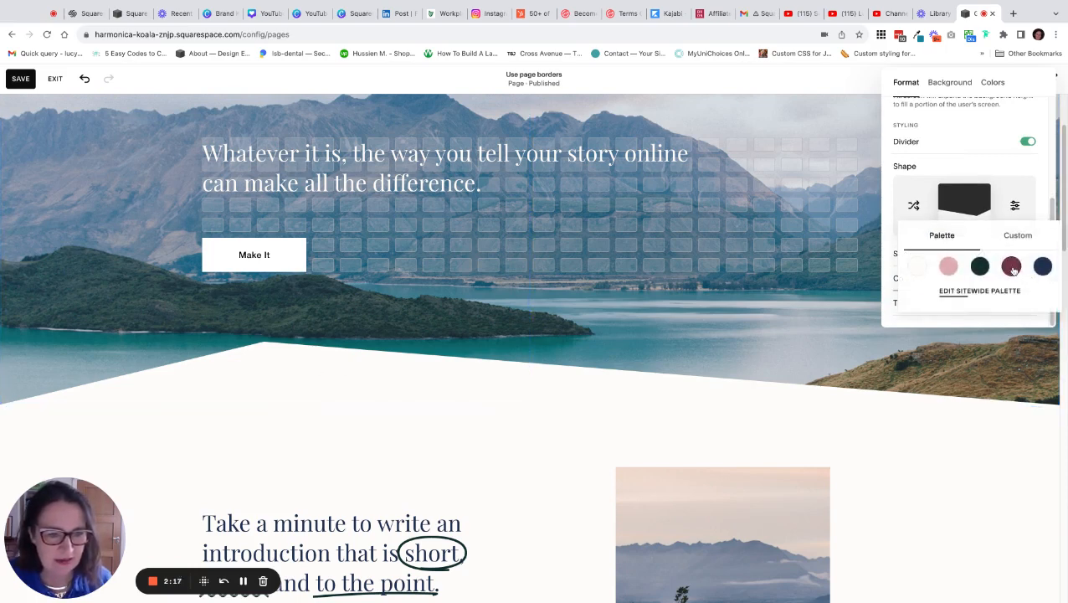
left_click(1013, 267)
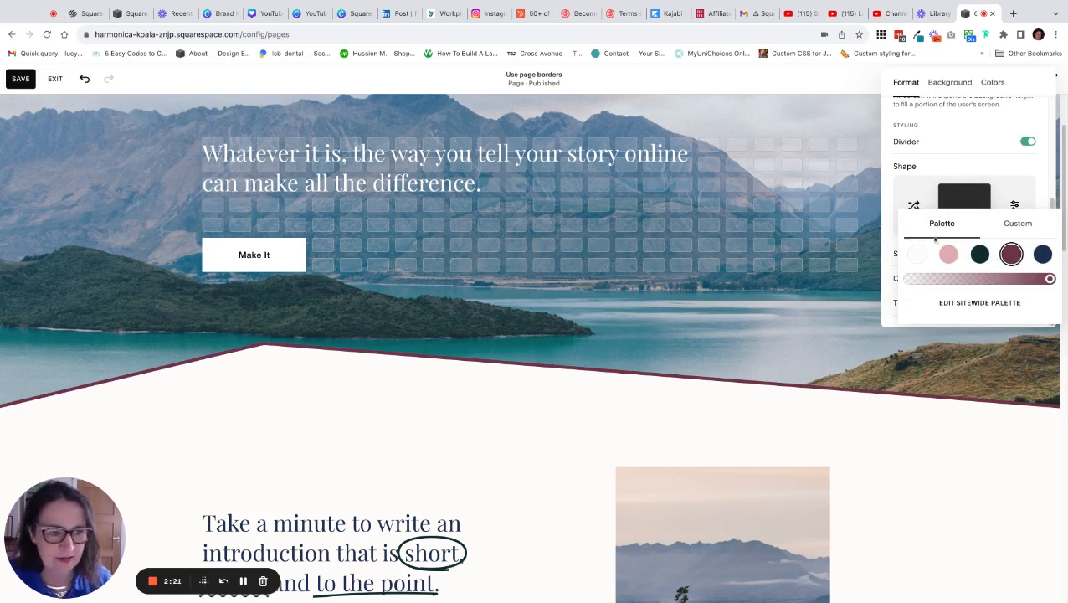
left_click(1046, 255)
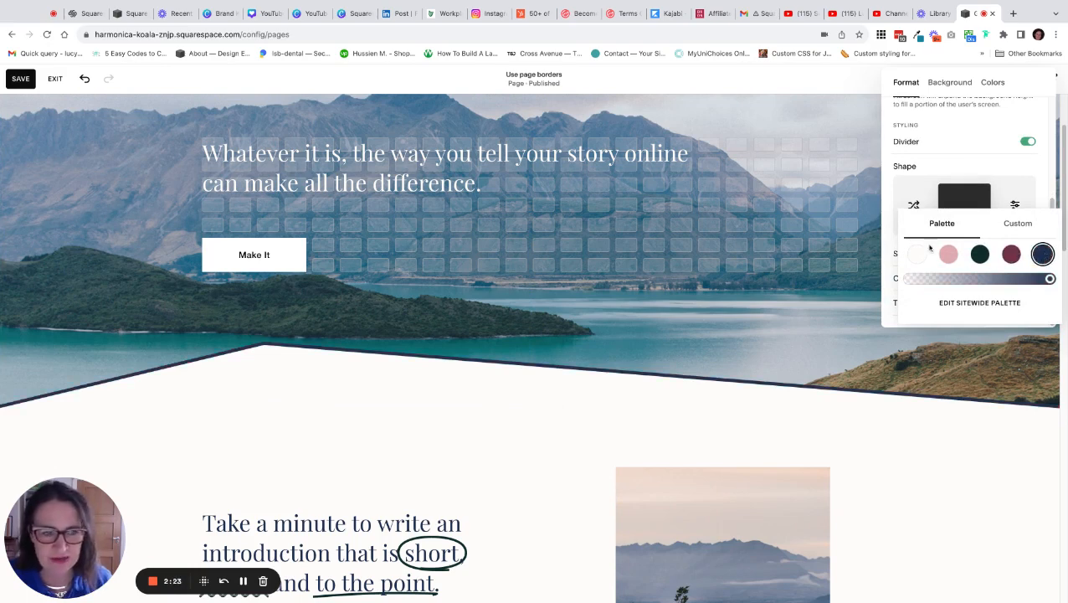
left_click(887, 254)
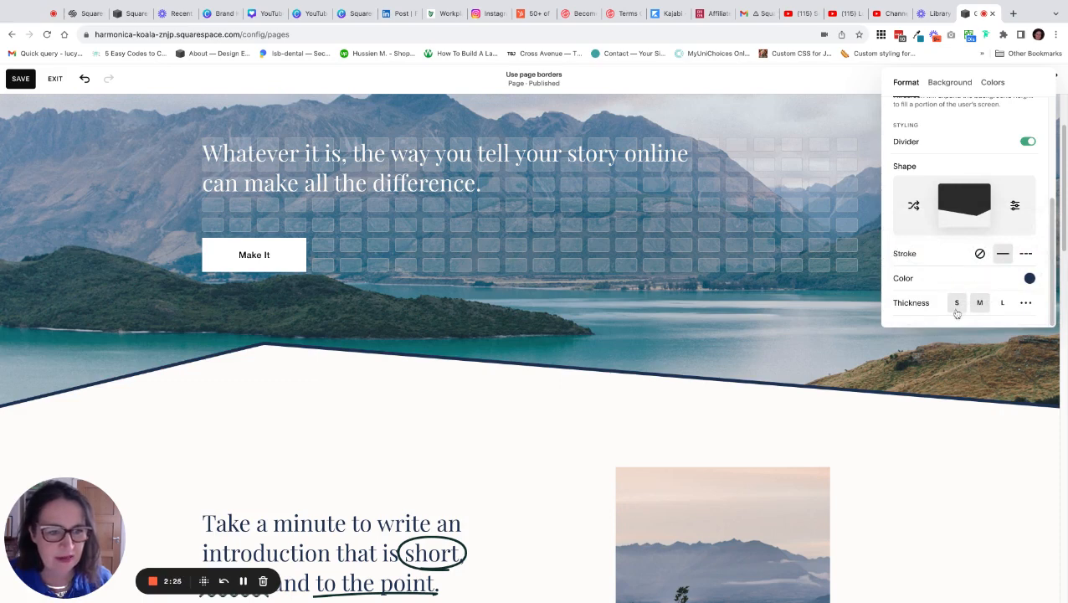
Try small, medium, large and custom 15px thicknesses for the banner divider's solid stroke.
left_click(958, 303)
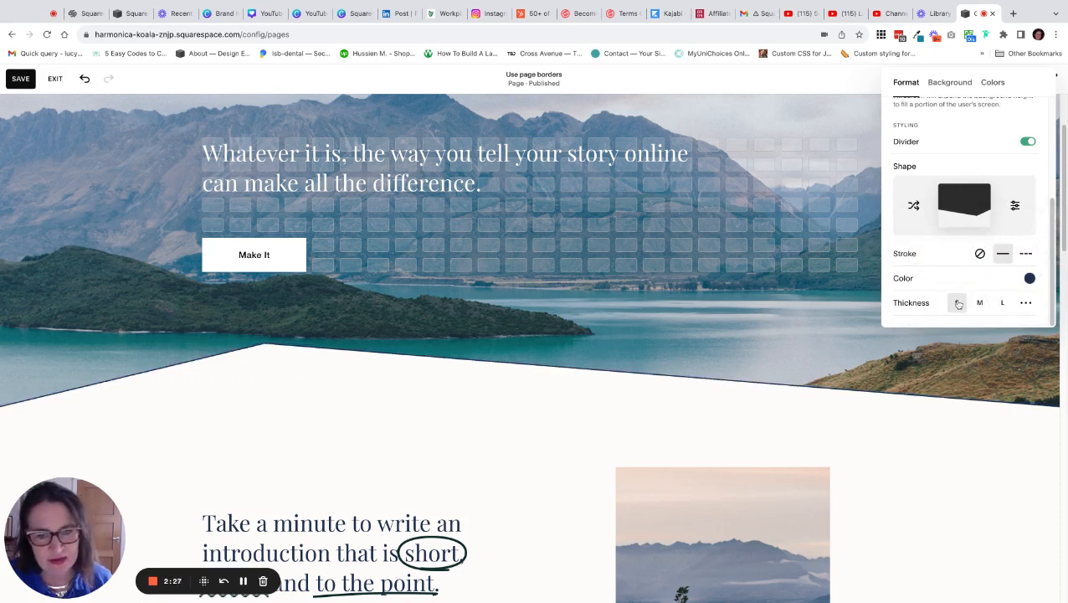
left_click(979, 303)
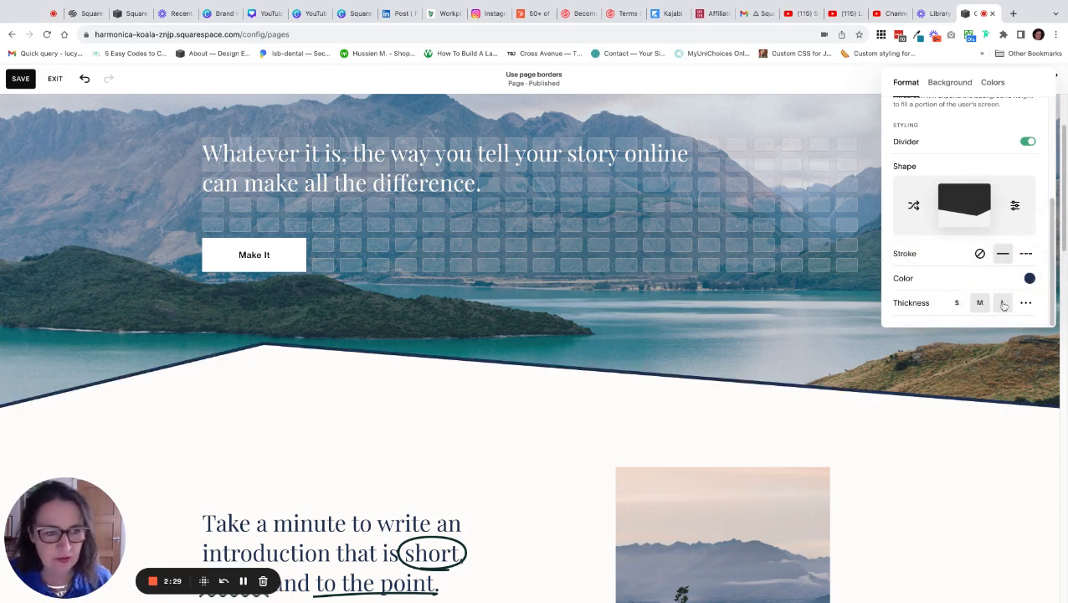
left_click(1003, 303)
left_click(1025, 303)
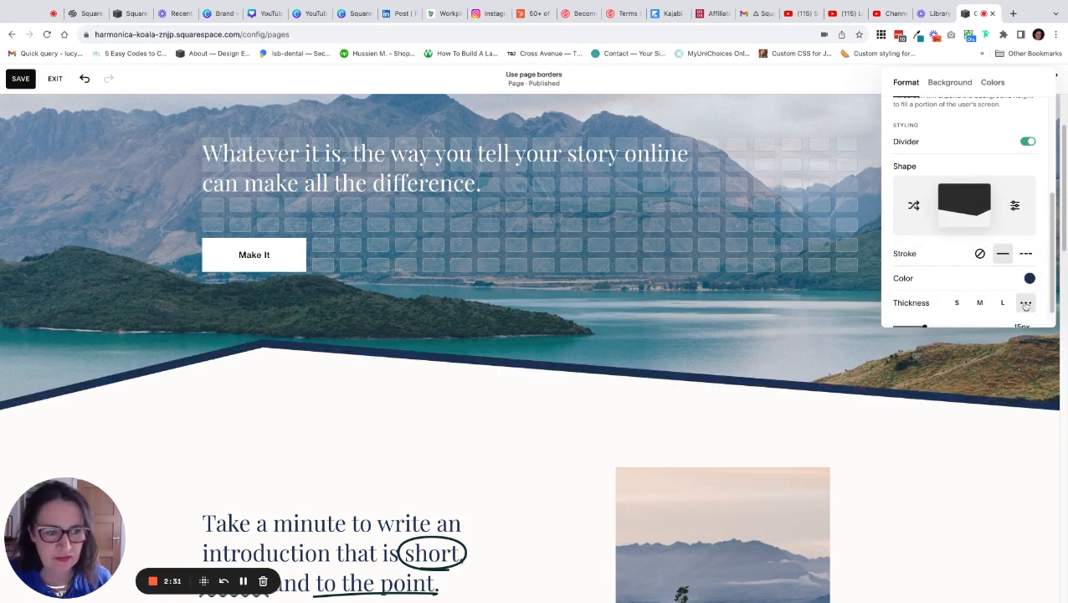
scroll(996, 300, "down", 1)
mouse_move(927, 304)
left_mouse_down()
mouse_move(998, 303)
mouse_move(925, 303)
left_mouse_up()
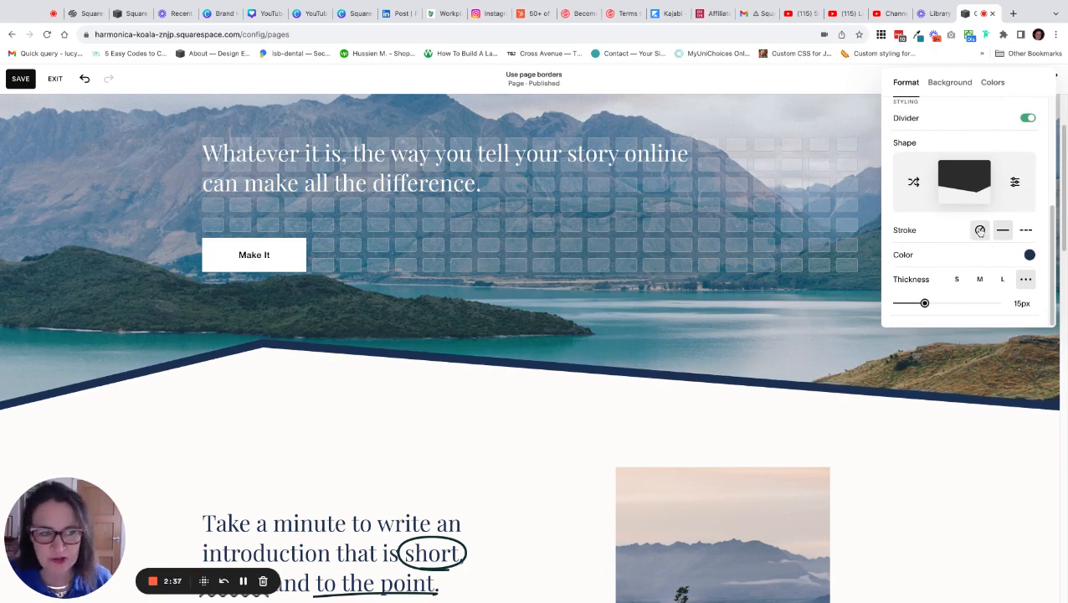
Try a dashed stroke on the banner divider with small, medium and large thickness and medium and large dashes.
left_click(1026, 233)
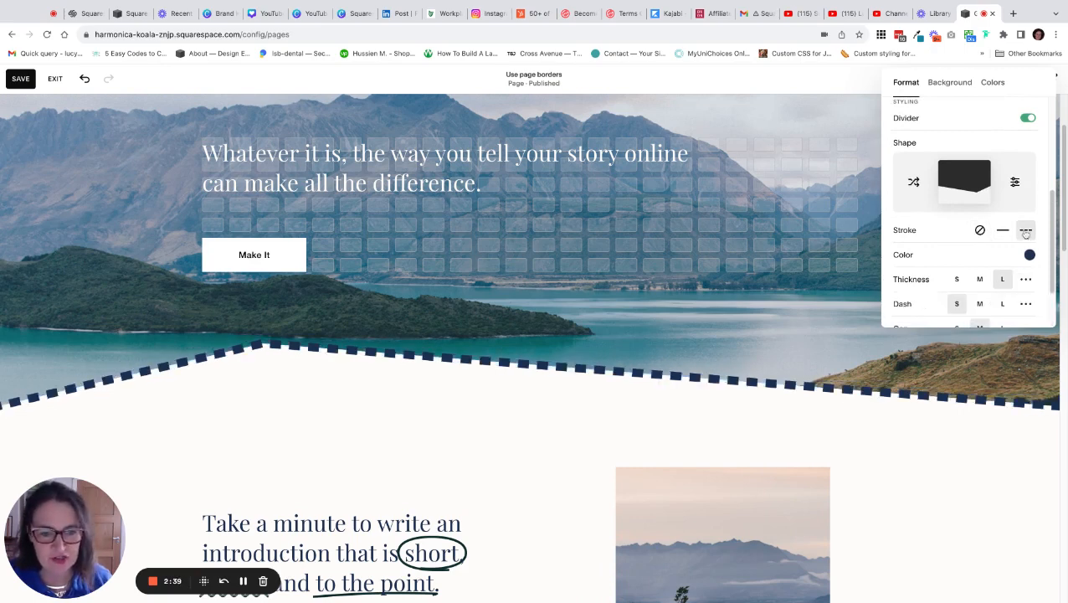
left_click(959, 280)
left_click(979, 280)
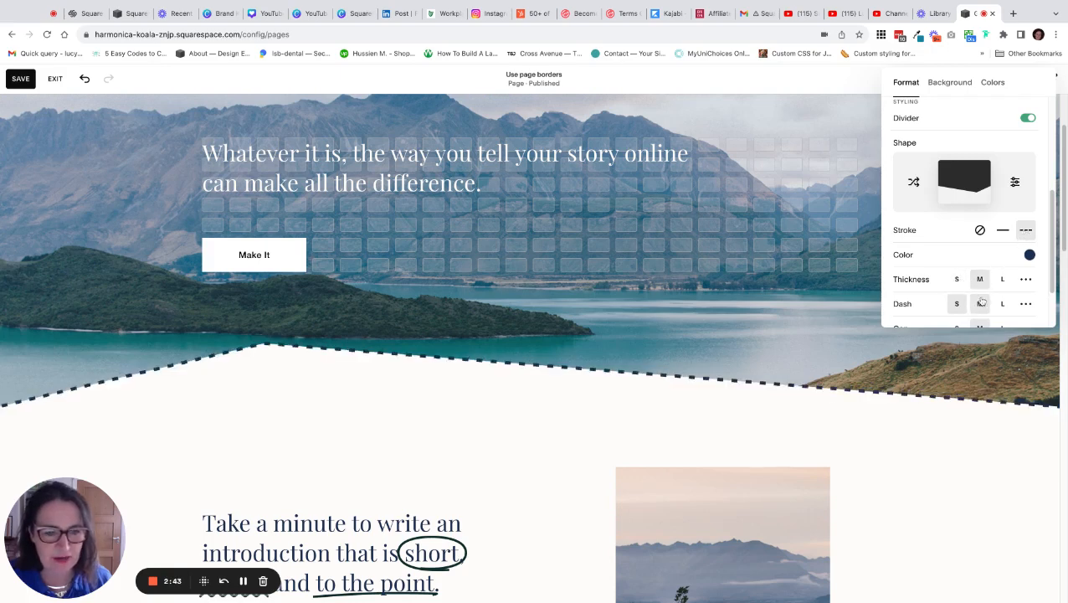
left_click(979, 304)
left_click(1004, 280)
left_click(1002, 304)
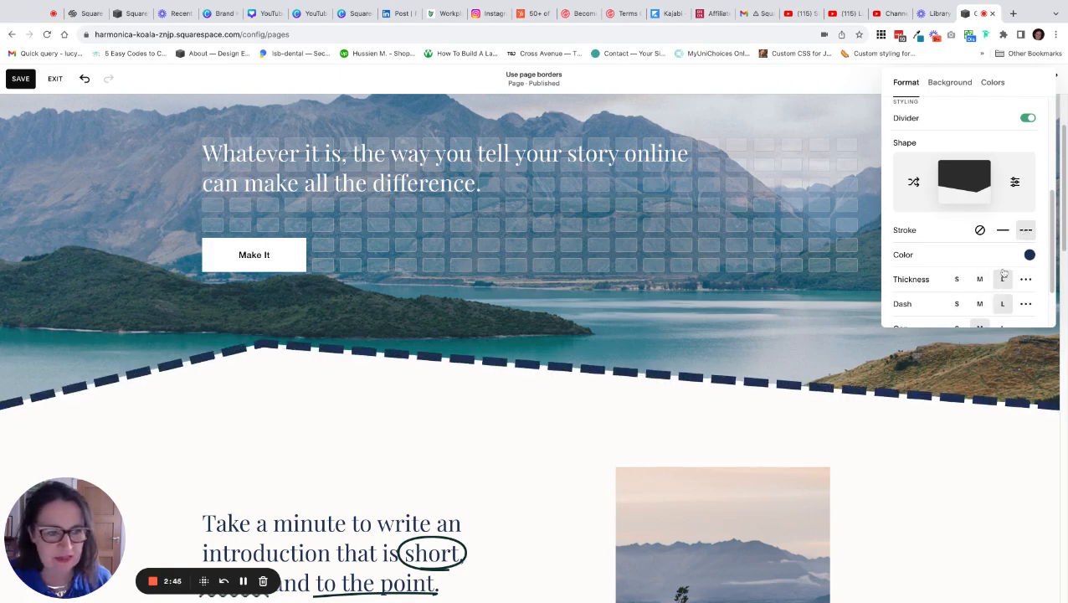
Remove the banner divider's stroke and try the flat shape from the divider shape options.
left_click(981, 230)
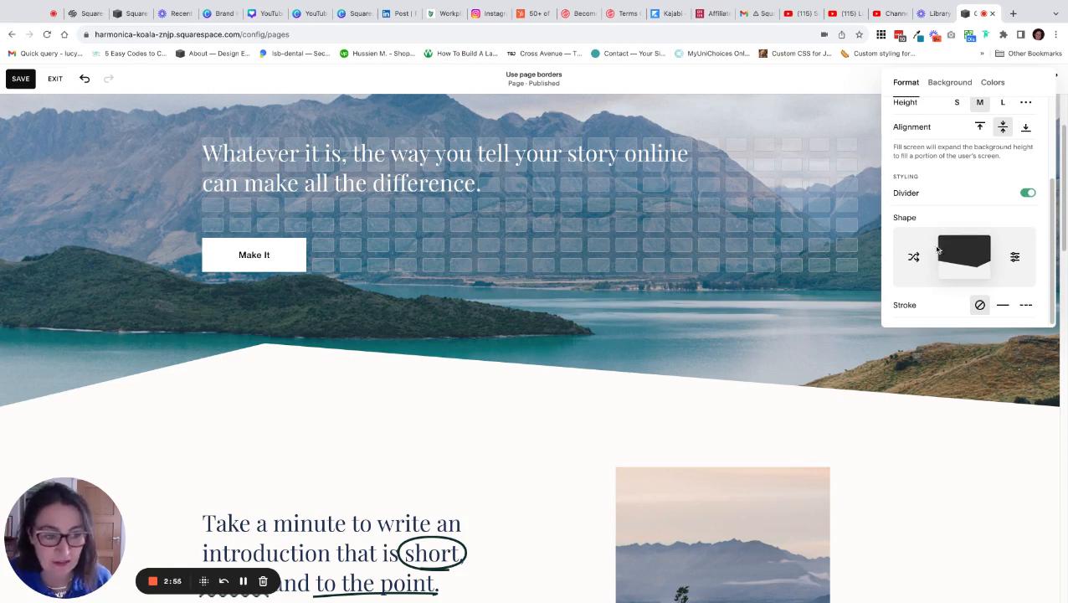
left_click(970, 253)
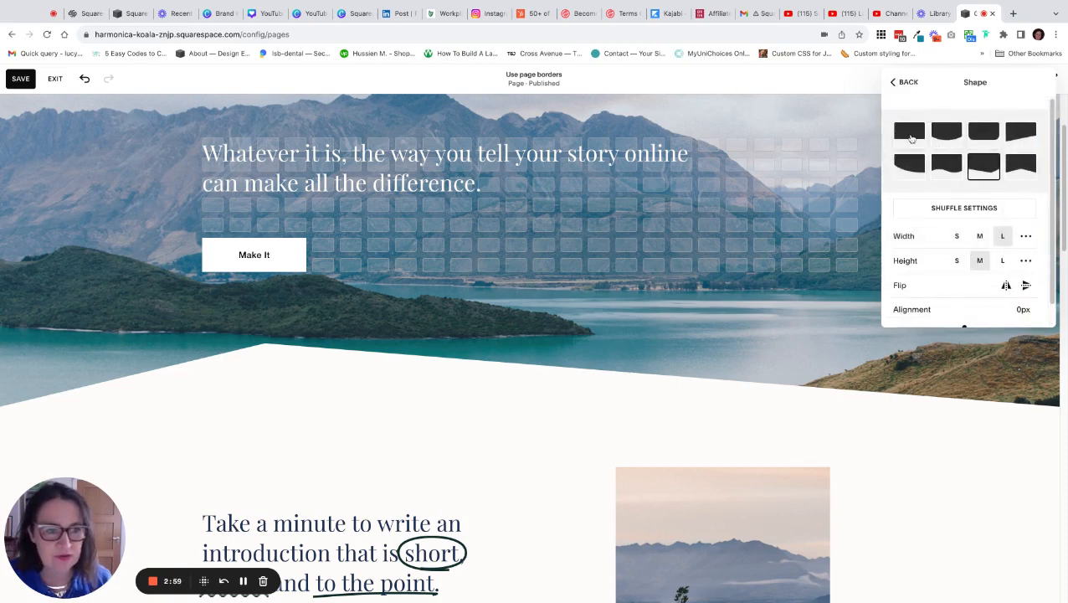
left_click(905, 137)
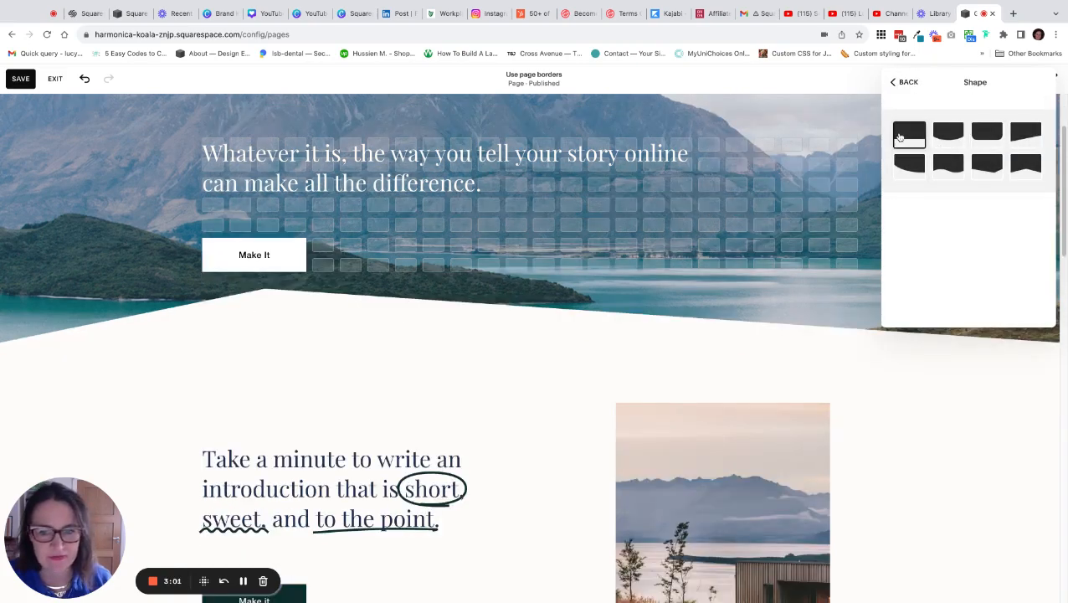
scroll(904, 209, "up", 3)
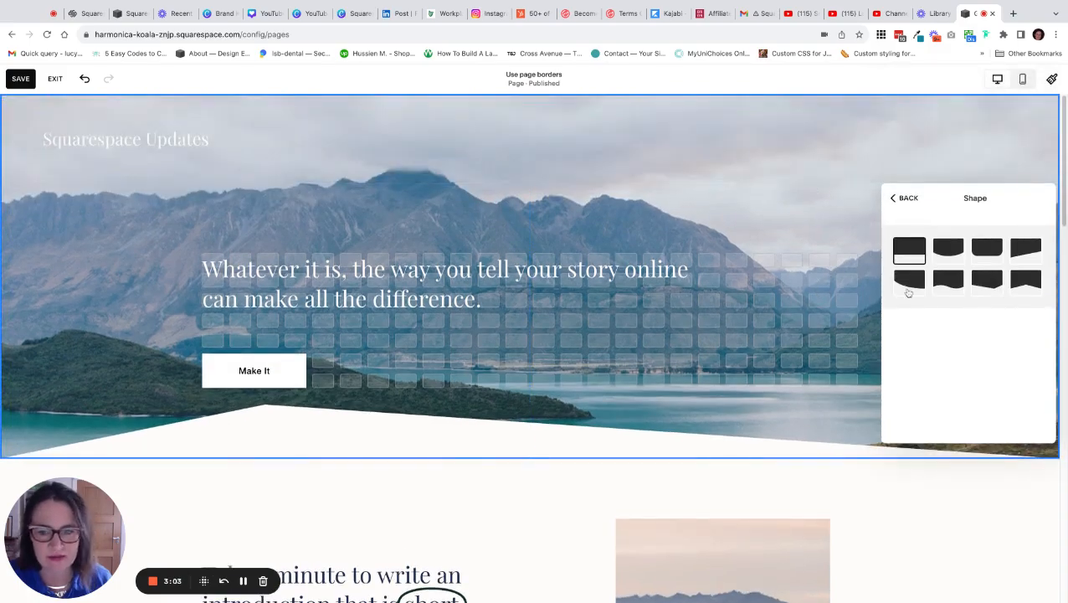
Try the arched, rounded-corner, slanted, curved-slope, wave, off-center pointed and centered pointed shapes on the banner divider.
left_click(951, 252)
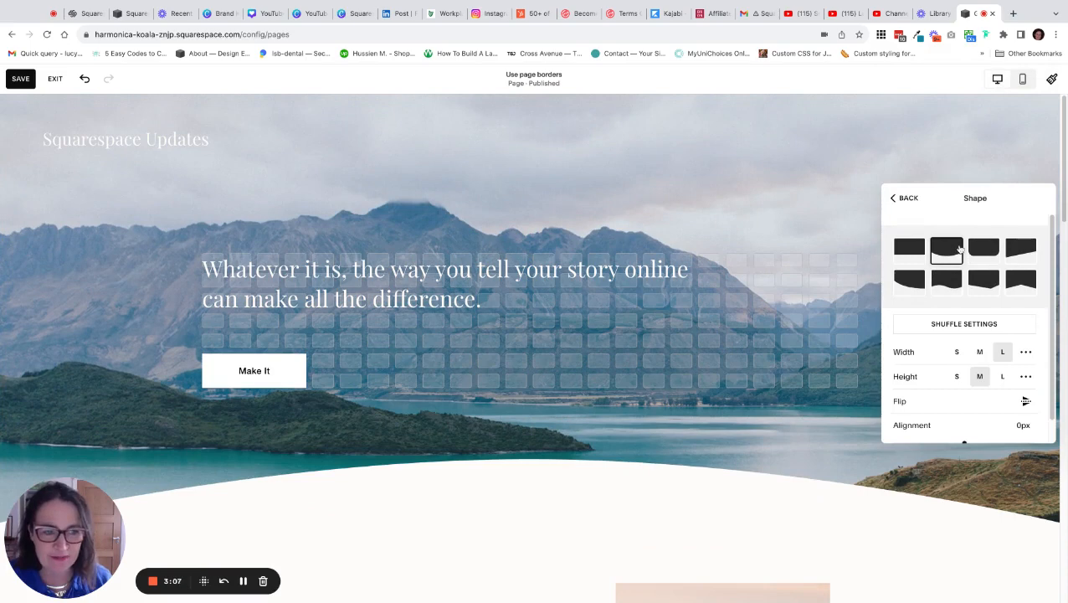
scroll(677, 364, "down", 2)
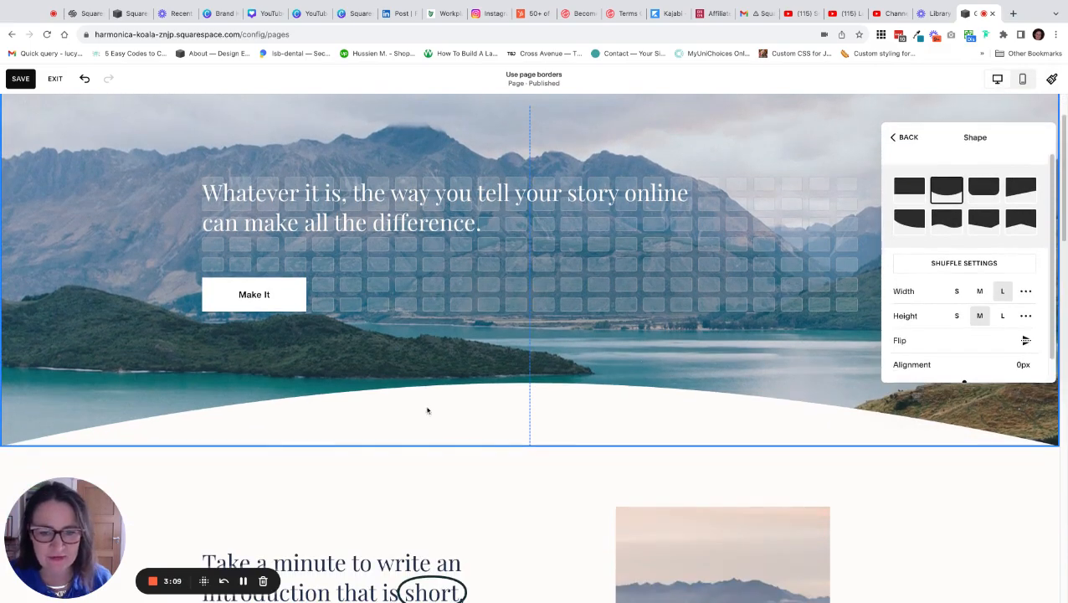
left_click(982, 193)
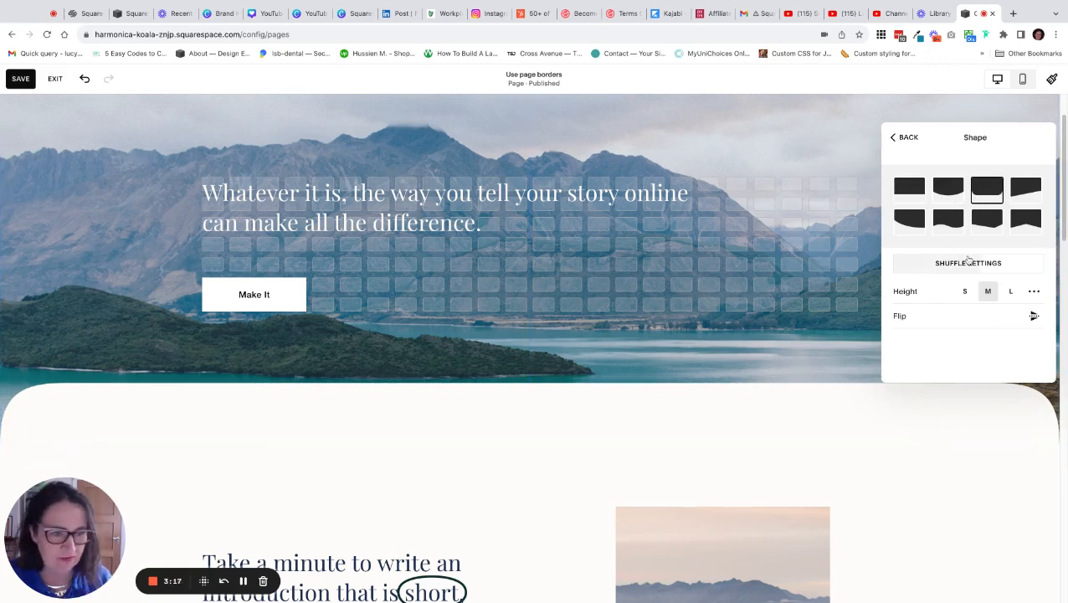
left_click(1028, 191)
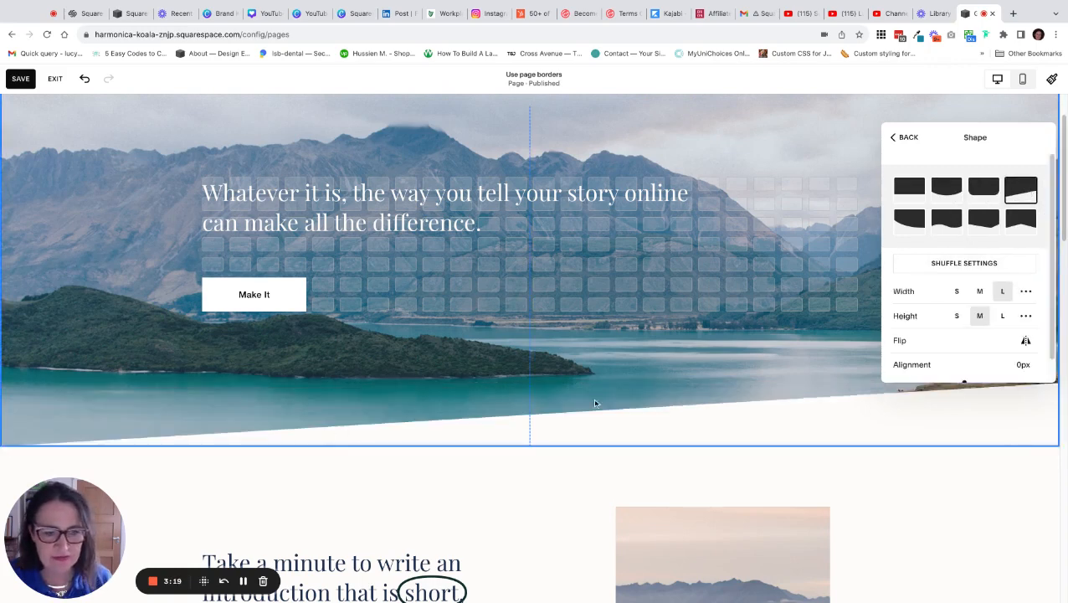
left_click(910, 219)
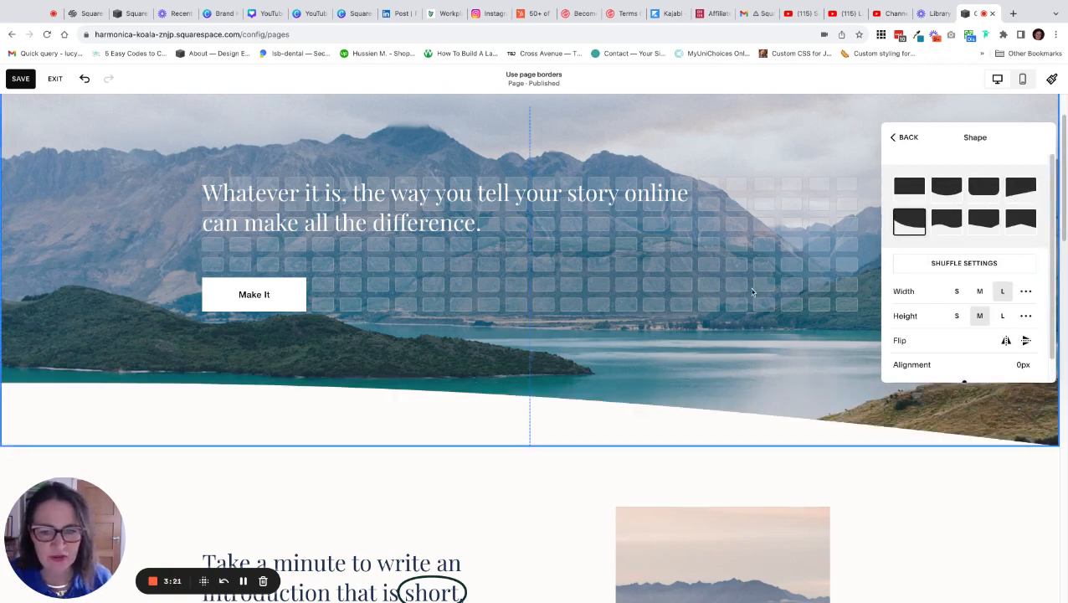
left_click(947, 220)
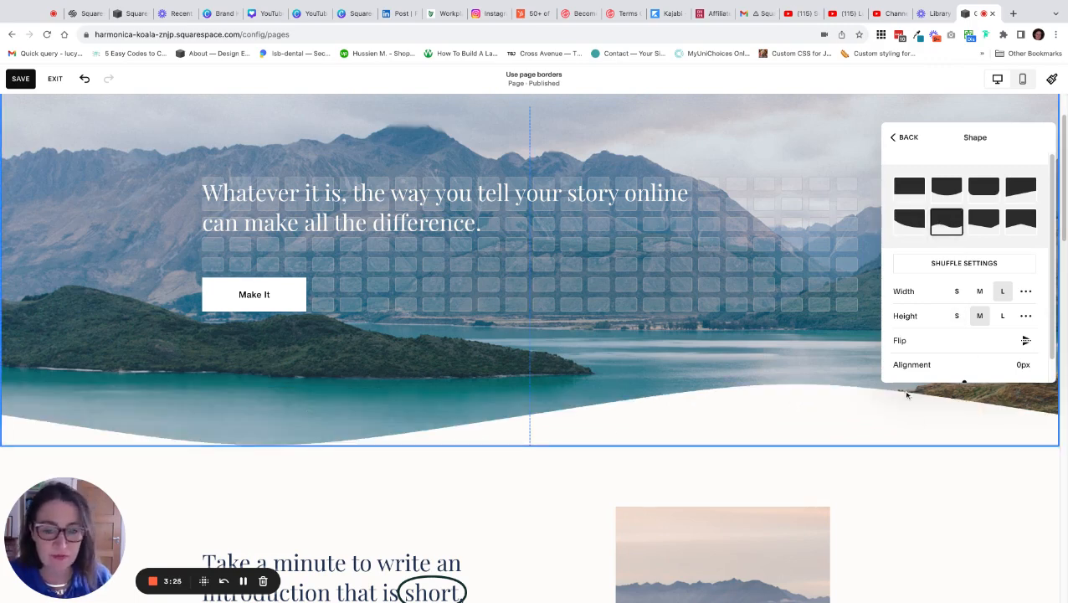
left_click(985, 223)
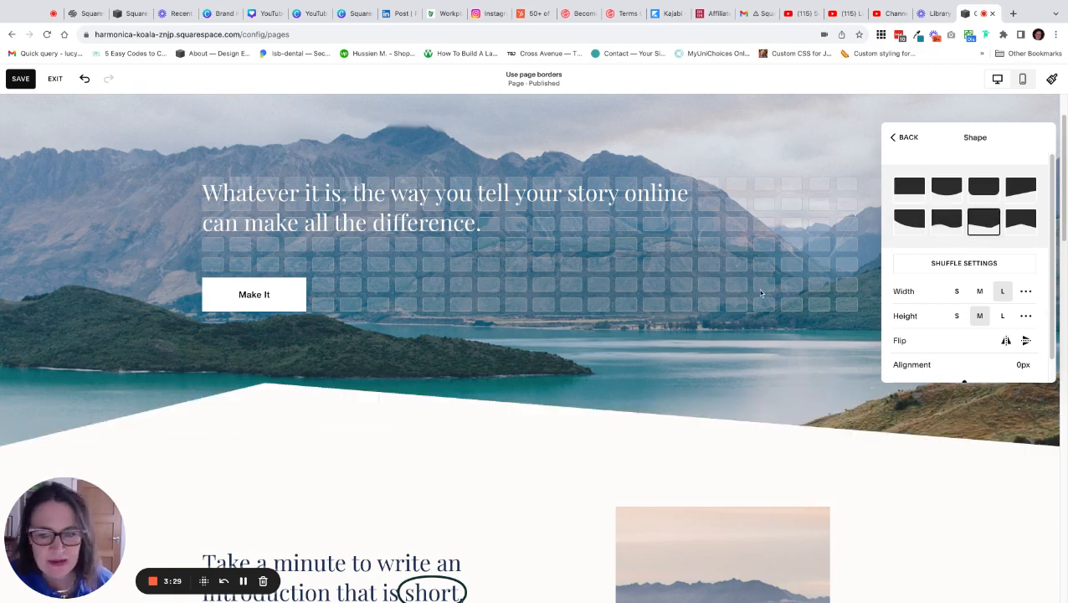
left_click(1019, 229)
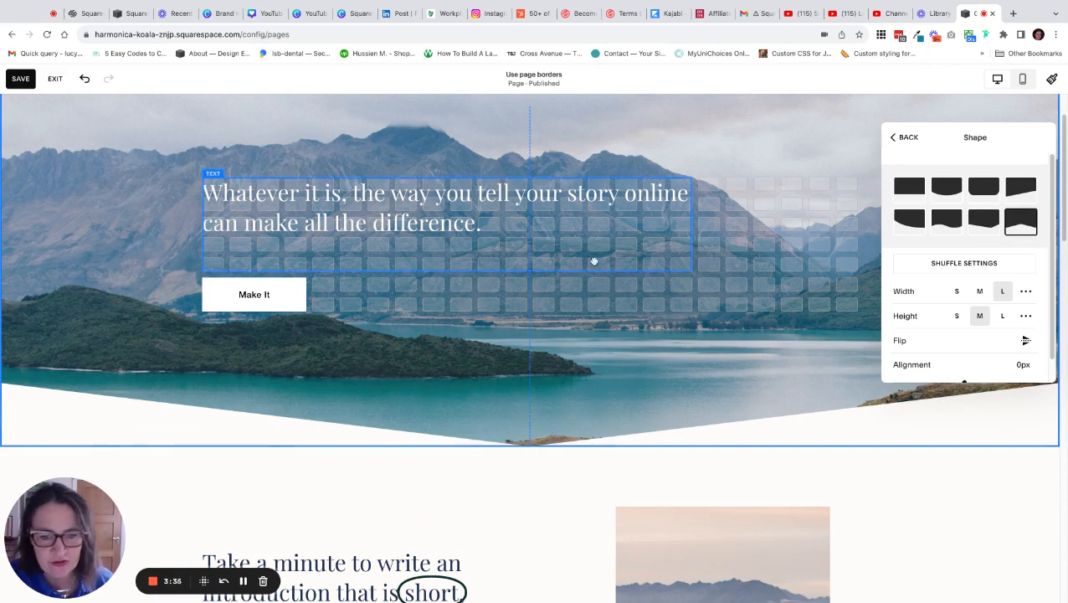
scroll(522, 464, "down", 3)
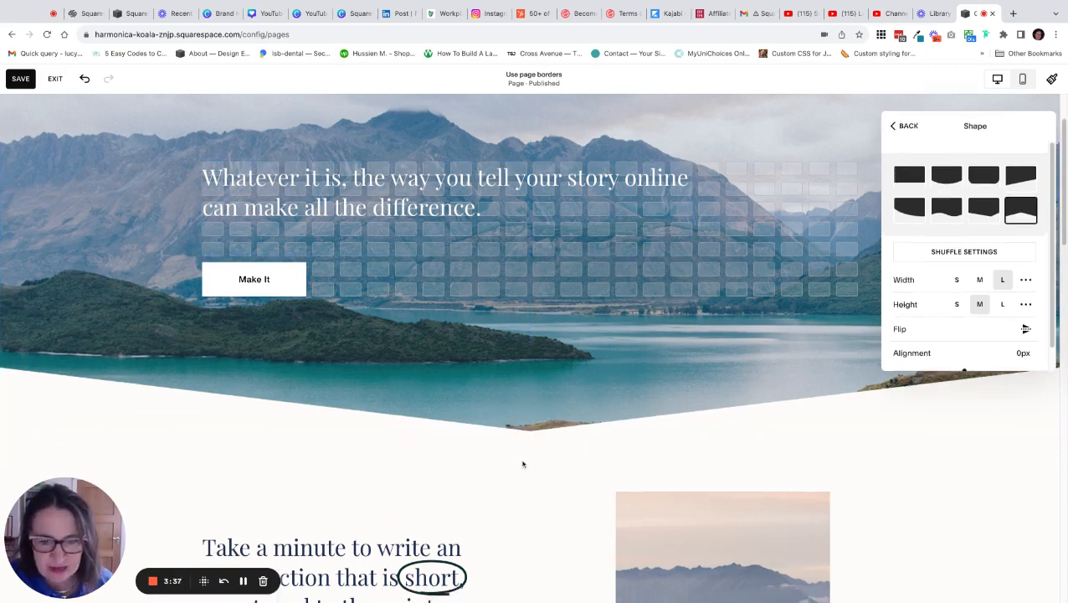
scroll(527, 402, "up", 3)
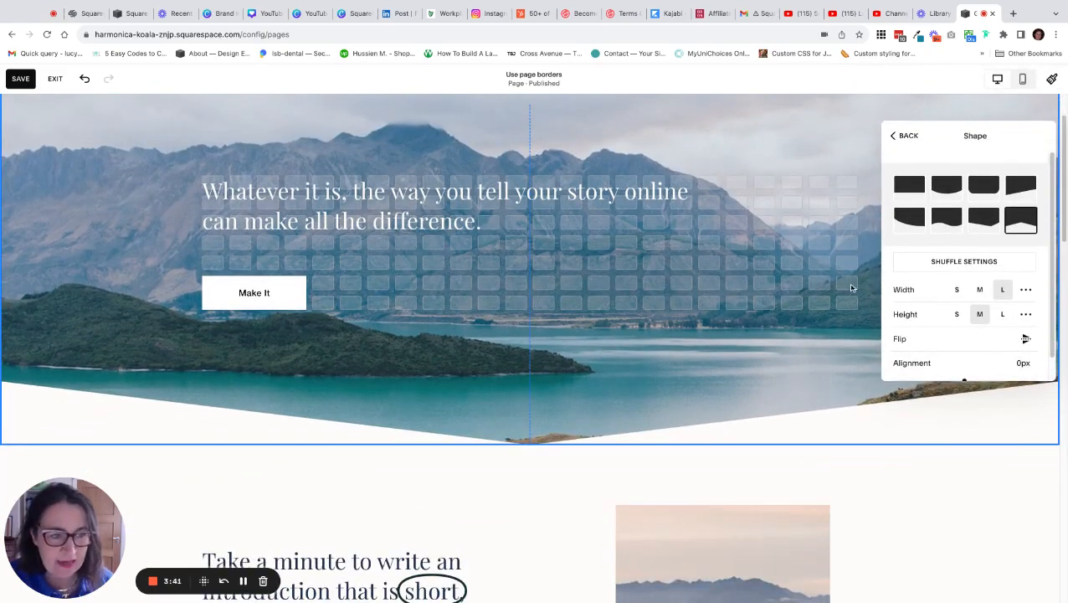
Compare the off-center pointed divider shape with the centered pointed one and flip the centered one vertically.
left_click(983, 222)
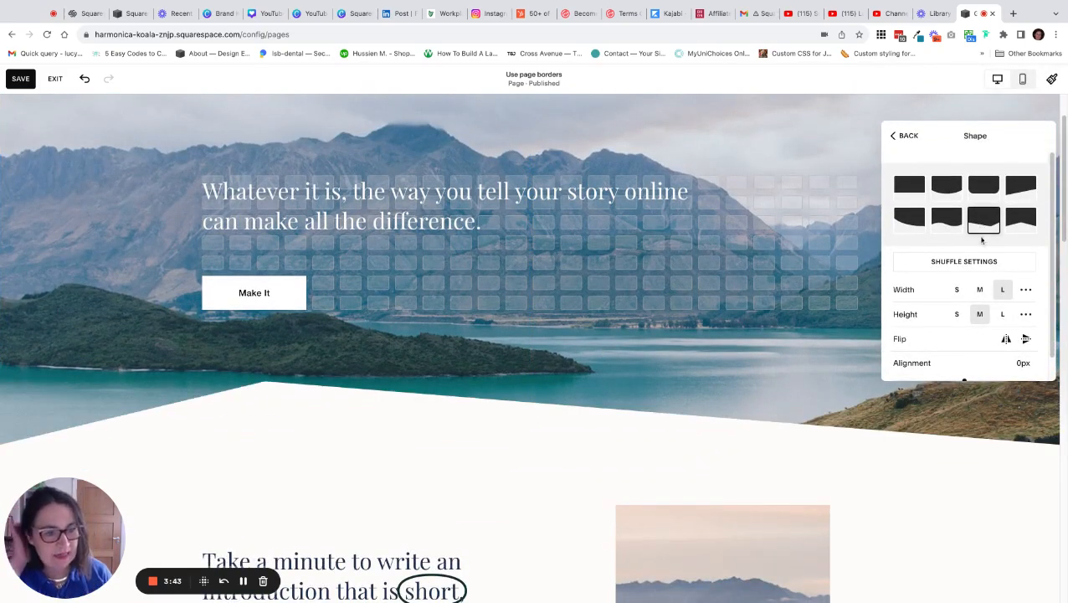
scroll(959, 341, "down", 1)
scroll(958, 340, "down", 2)
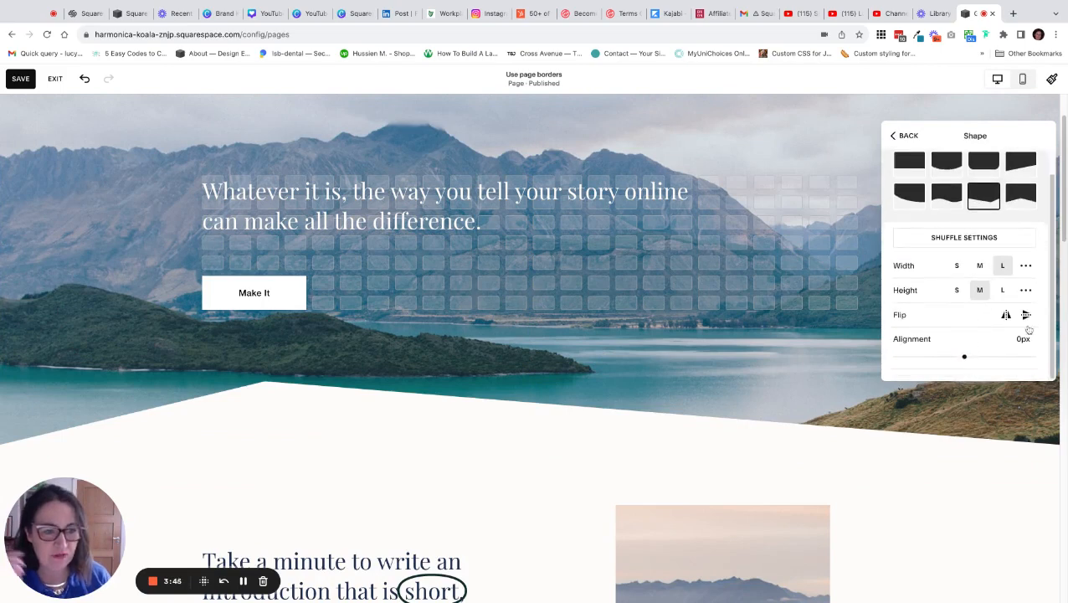
left_click(1020, 198)
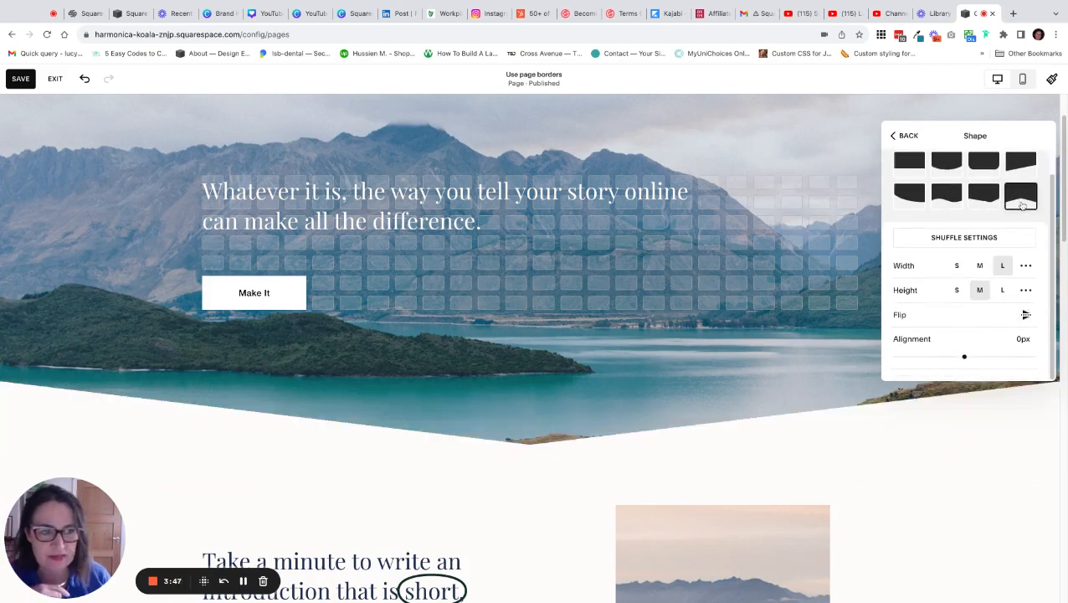
left_click(1026, 315)
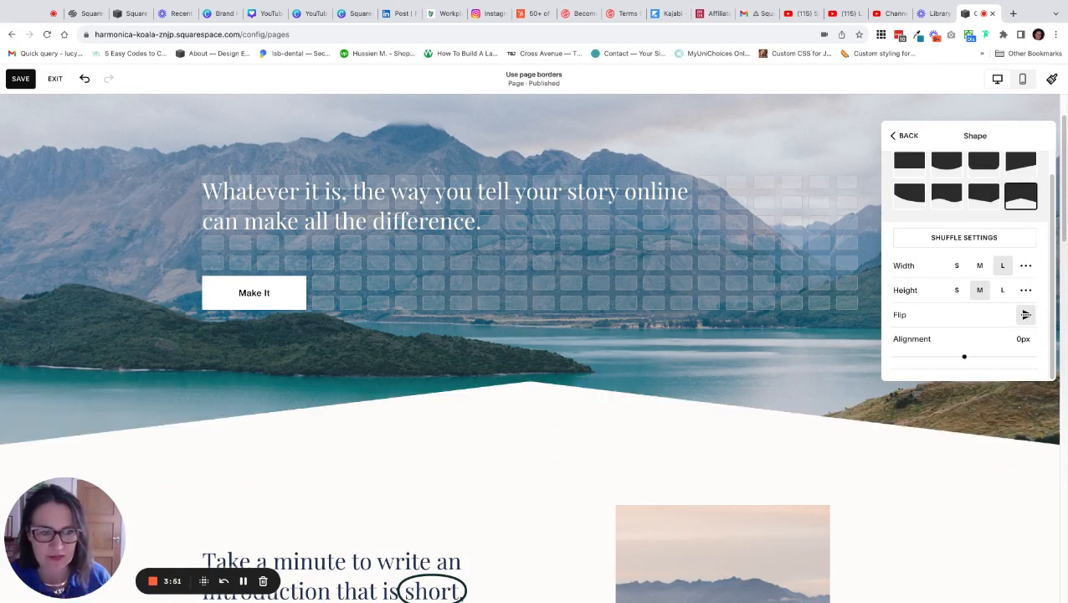
Switch the banner divider to the wave shape and try flipping it vertically.
left_click(947, 198)
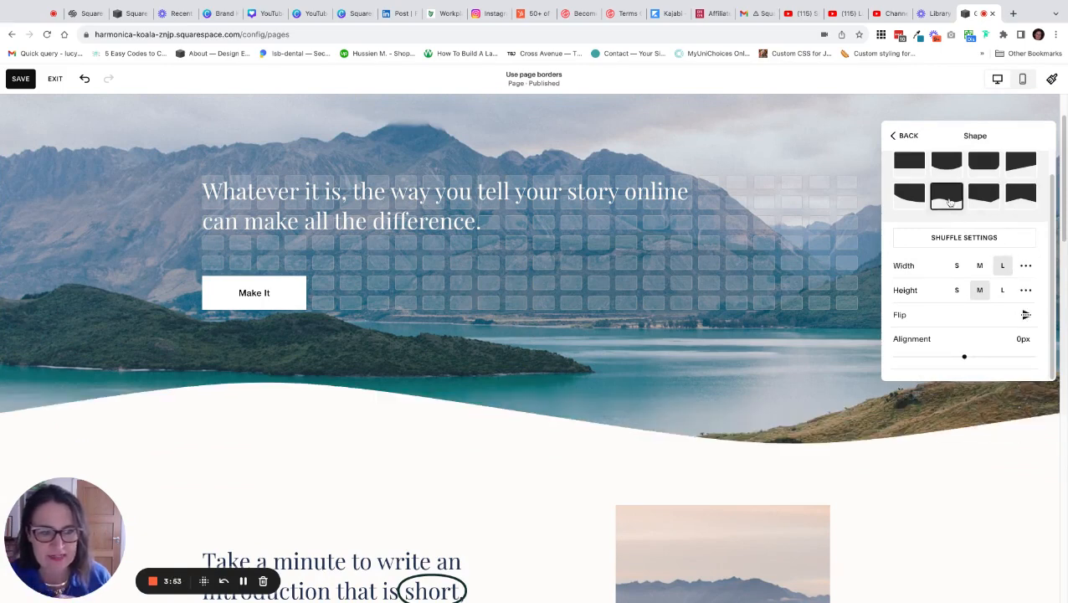
left_click(1026, 315)
left_click(1026, 315)
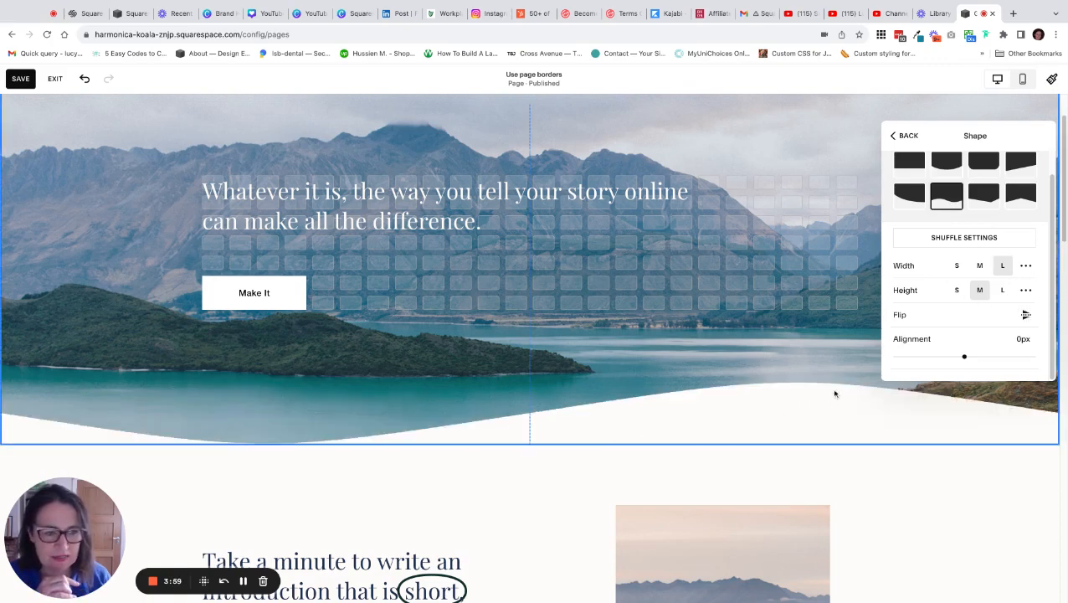
Try alignments of 534px and -216px on the wave divider, along with small and large heights.
left_click_drag(965, 357, 1001, 356)
left_click(958, 291)
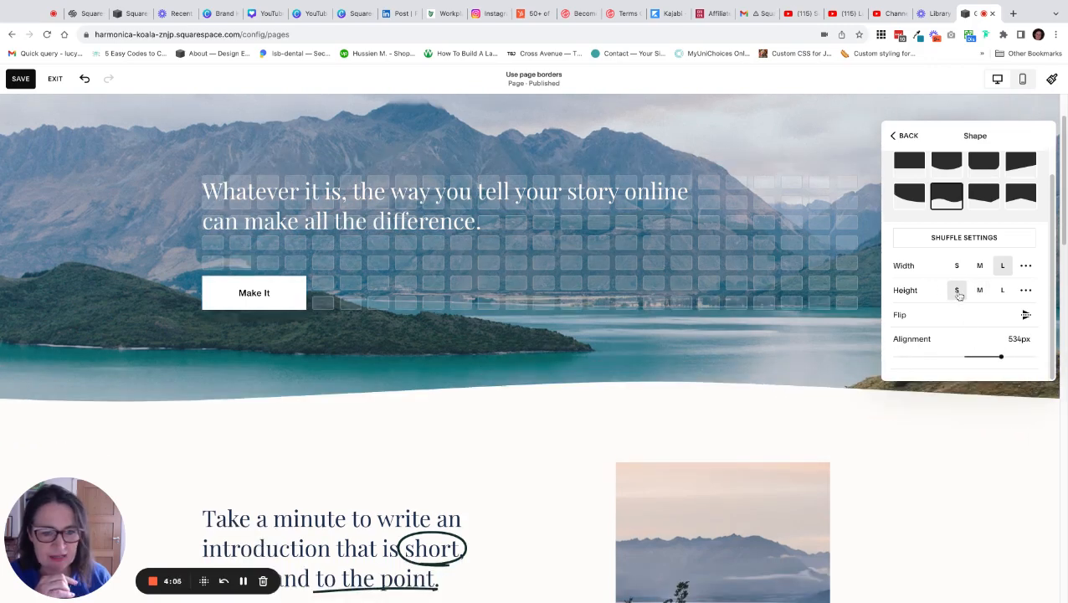
left_click(1002, 291)
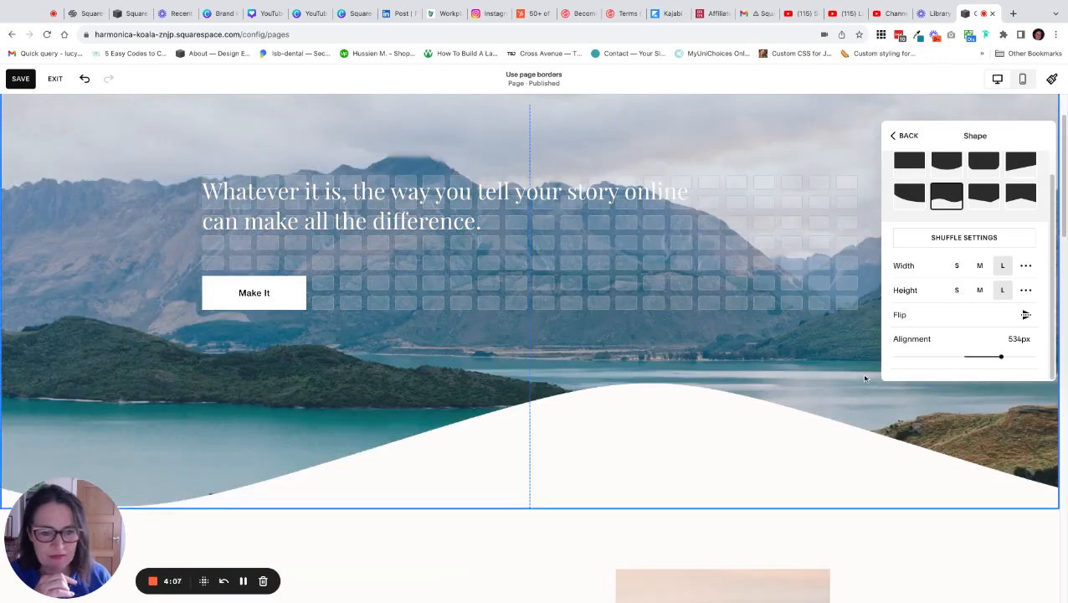
scroll(875, 377, "down", 2)
left_click_drag(1001, 299, 950, 299)
Give the banner divider the curved-slope shape and set its alignment to 28px.
left_click(910, 140)
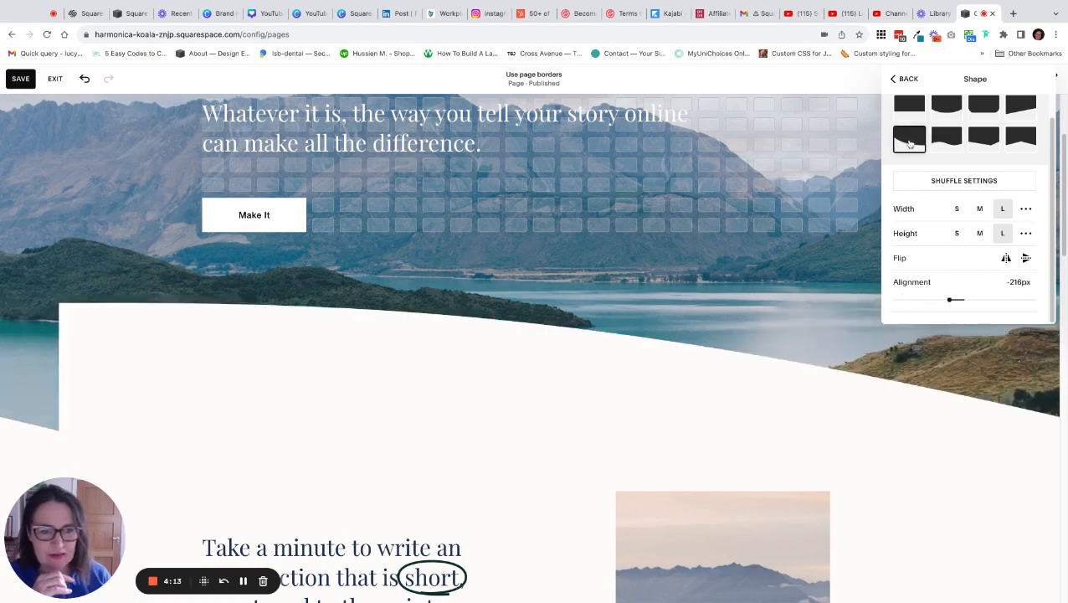
left_click_drag(949, 299, 950, 299)
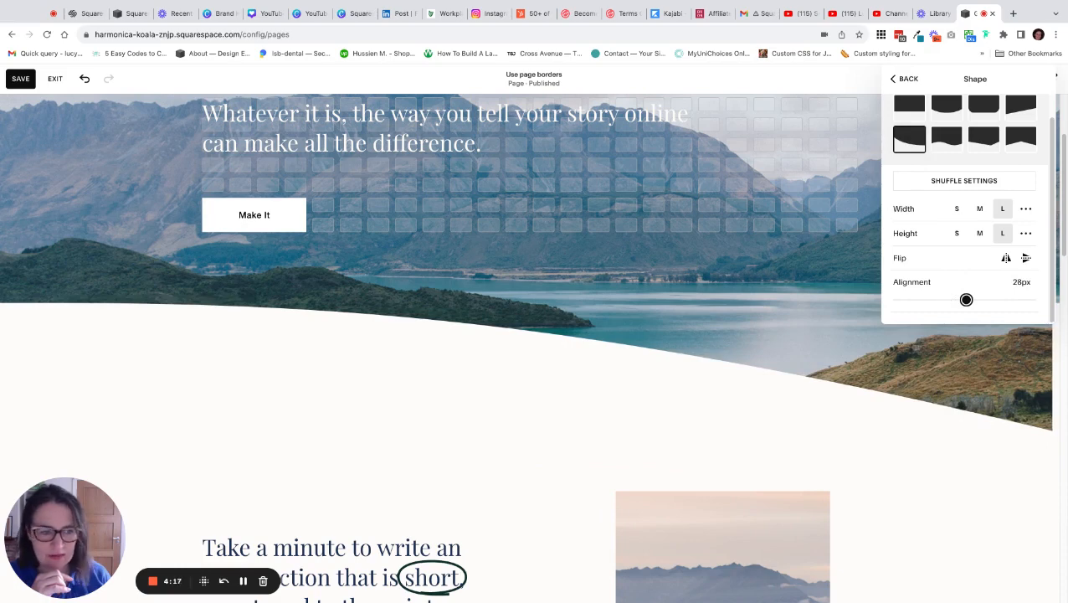
scroll(888, 272, "up", 1)
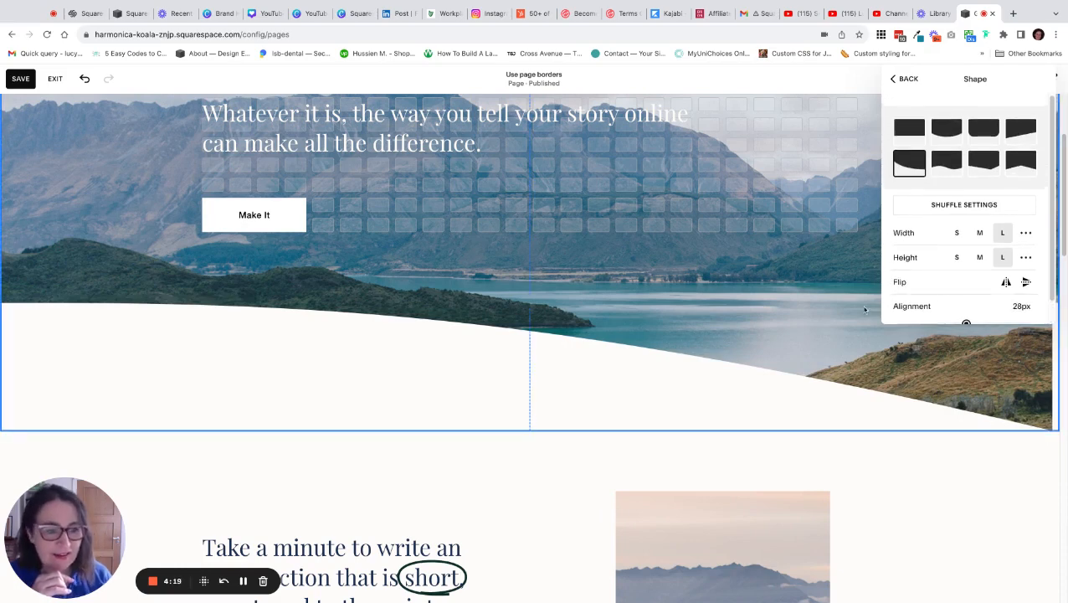
Set the curved-slope divider's height to medium and its width to small, trying medium width first.
left_click(981, 257)
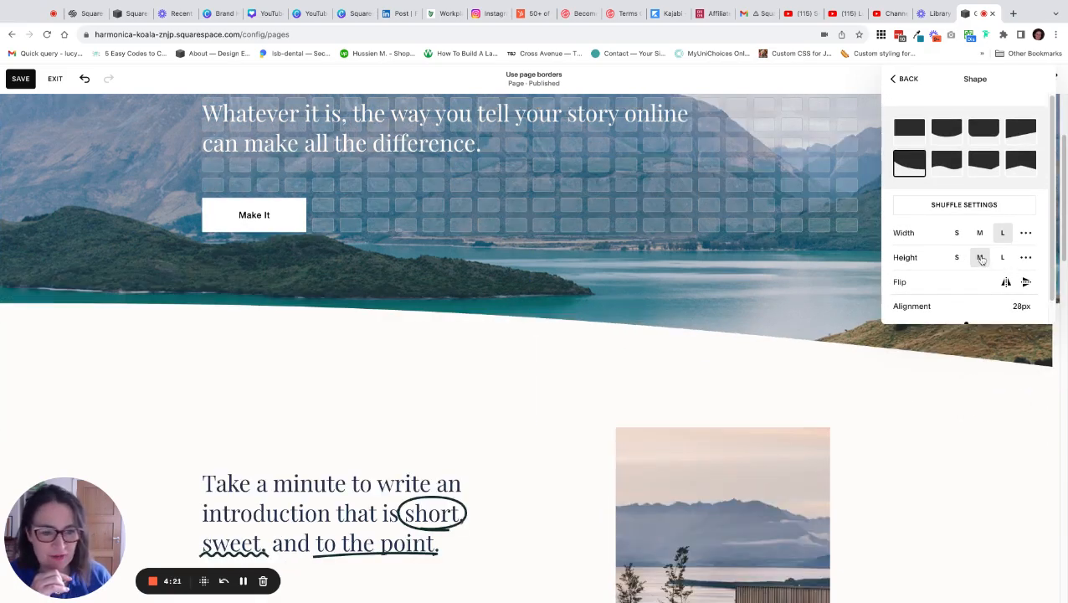
left_click(980, 232)
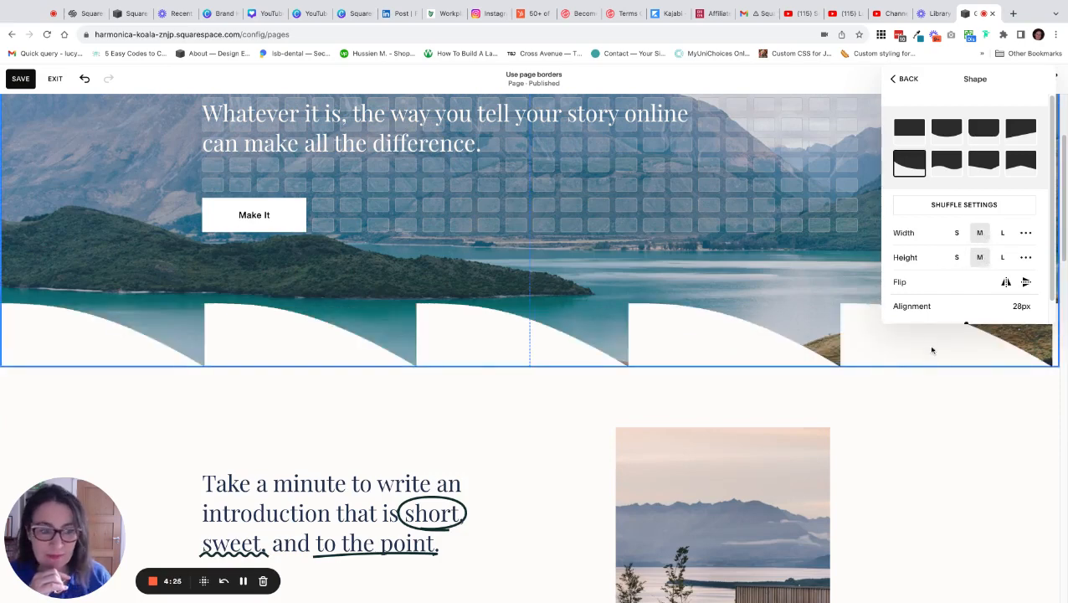
left_click(958, 234)
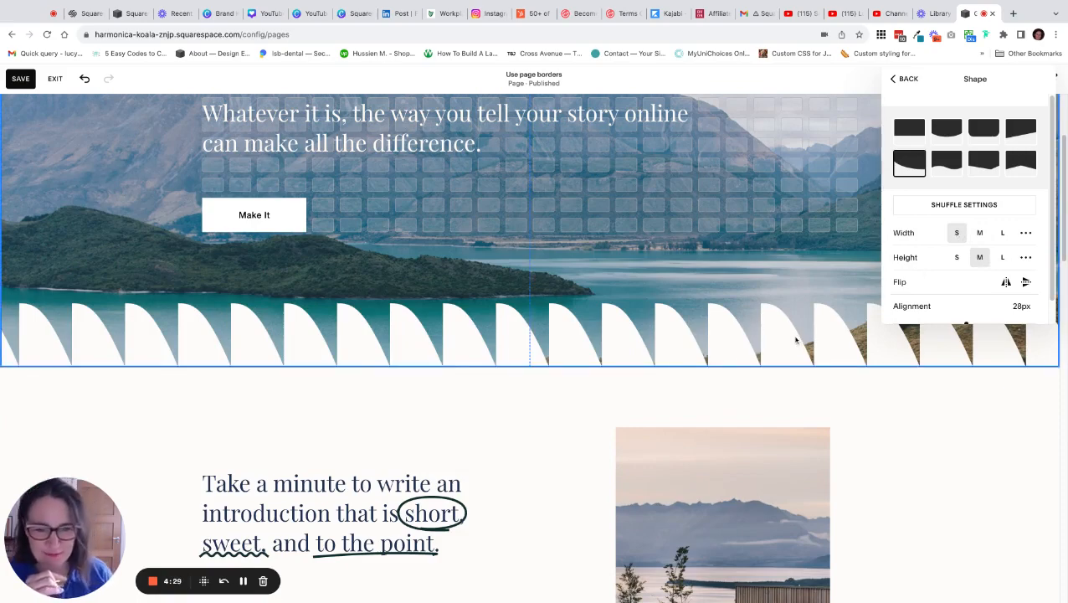
Try the wave shape on the banner divider, ending with the asymmetric downward-pointed shape.
scroll(797, 355, "up", 3)
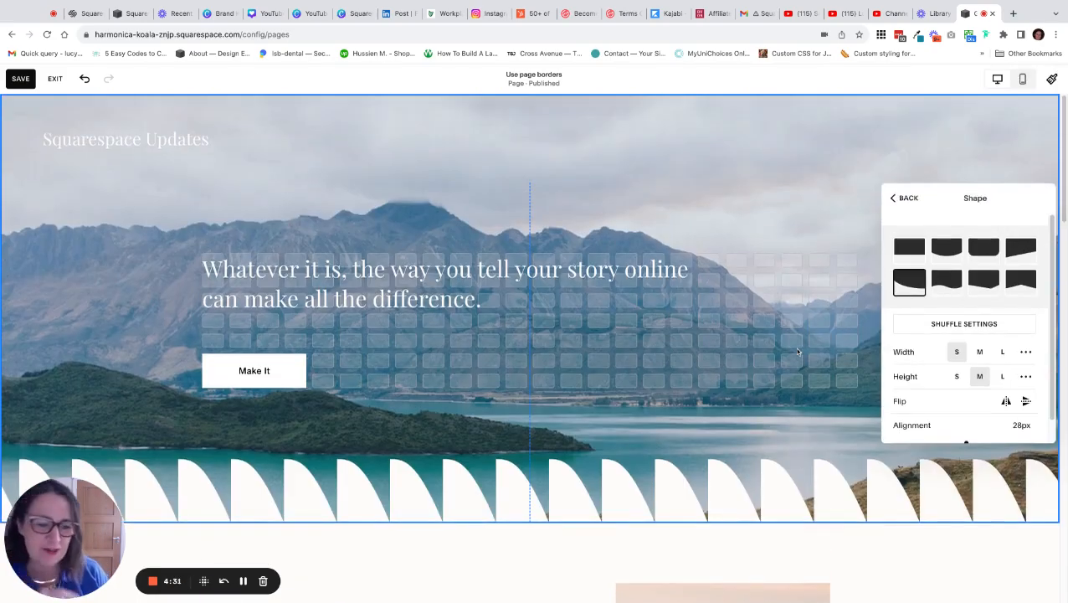
scroll(798, 358, "down", 2)
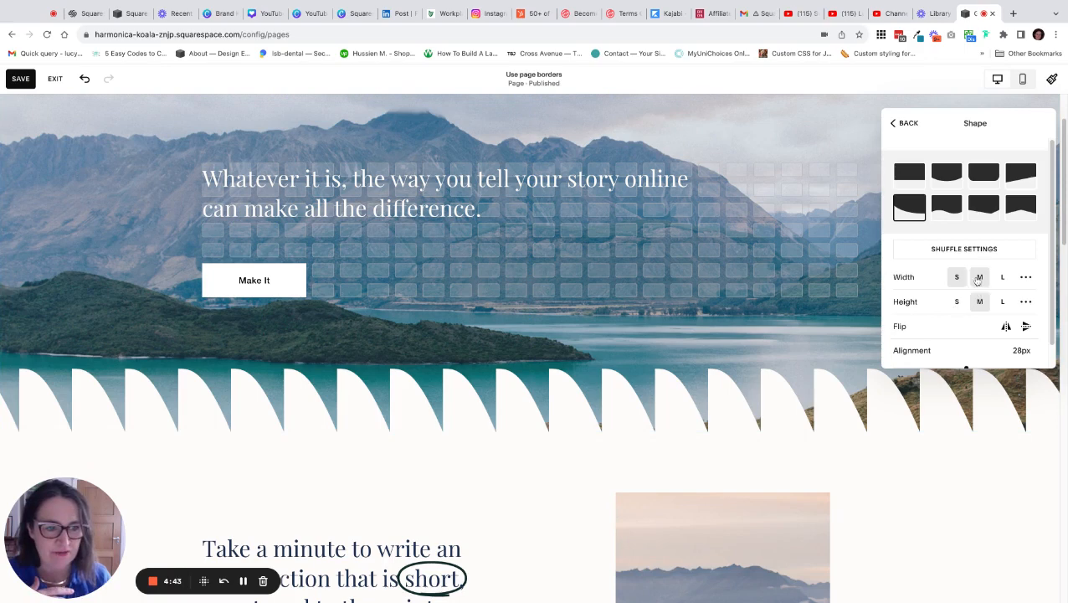
left_click(945, 209)
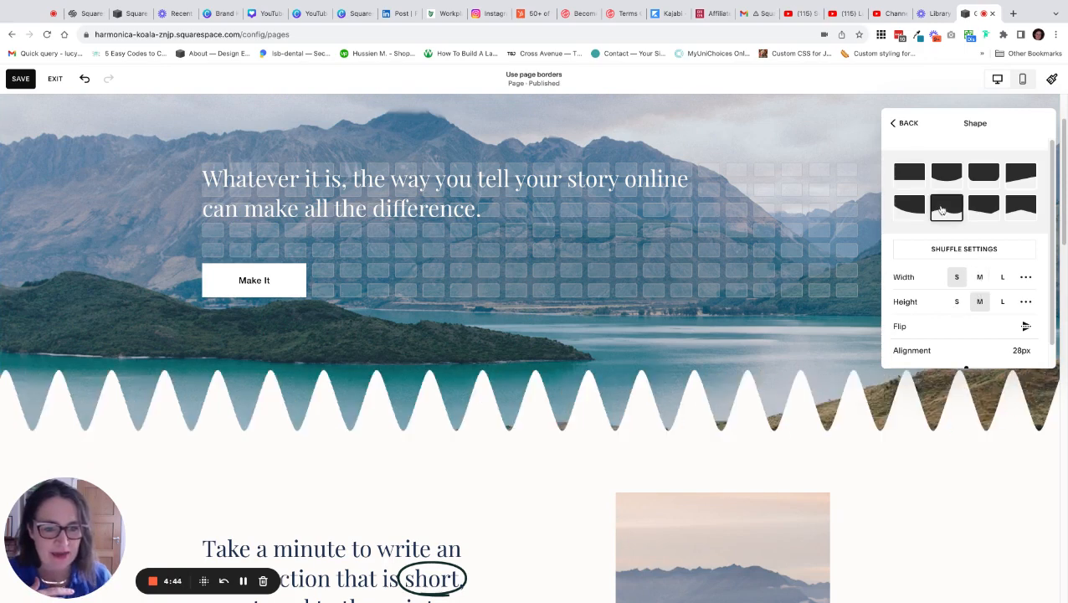
left_click(985, 209)
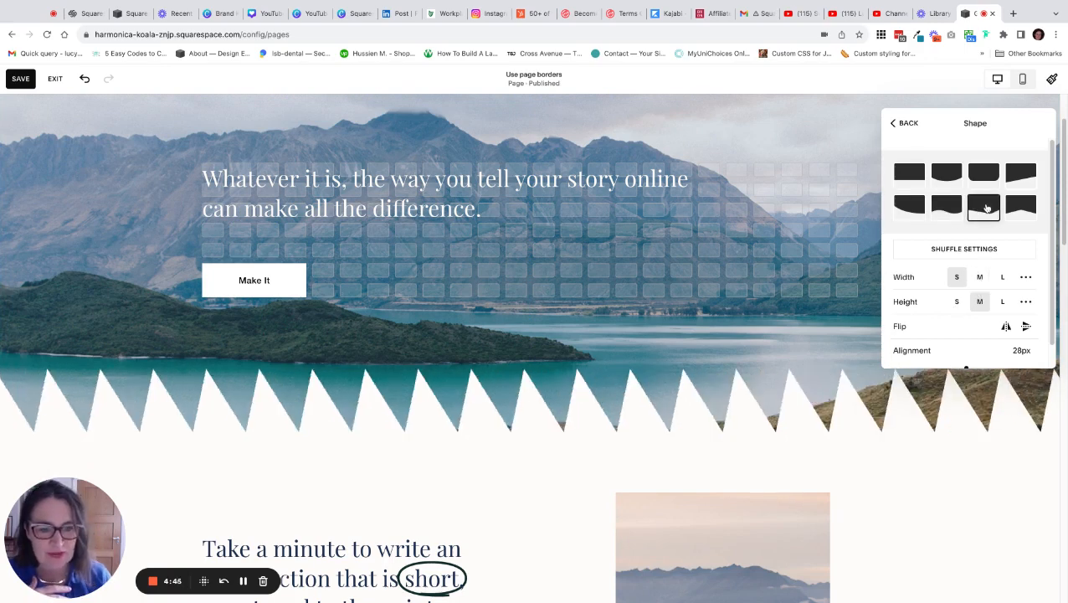
Set the pointed divider's width to large, trying medium first, and its alignment to 78px.
left_click(981, 280)
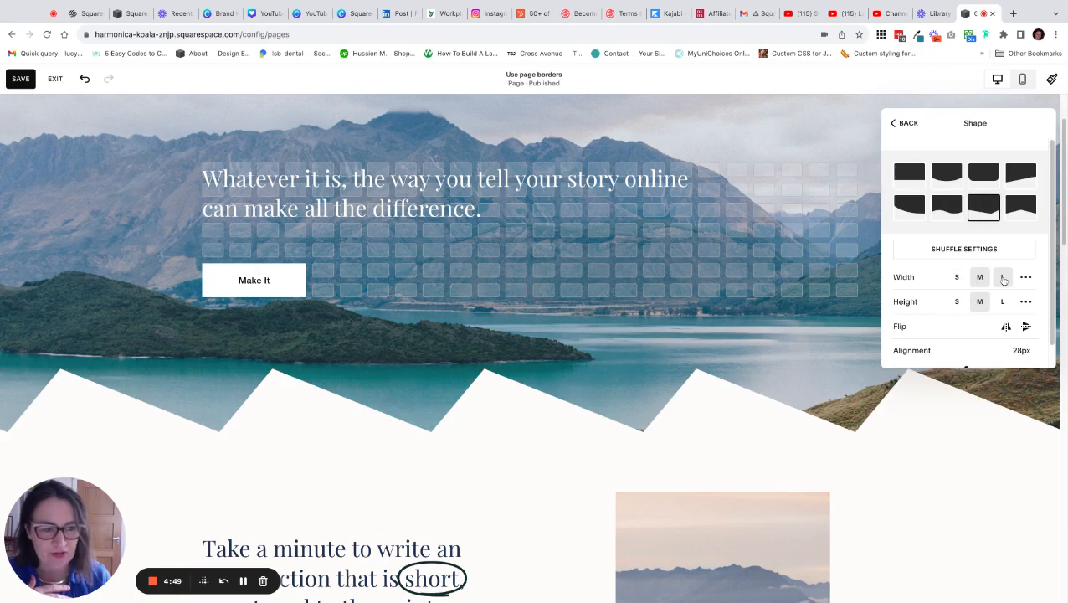
left_click(1002, 279)
scroll(1004, 326, "down", 1)
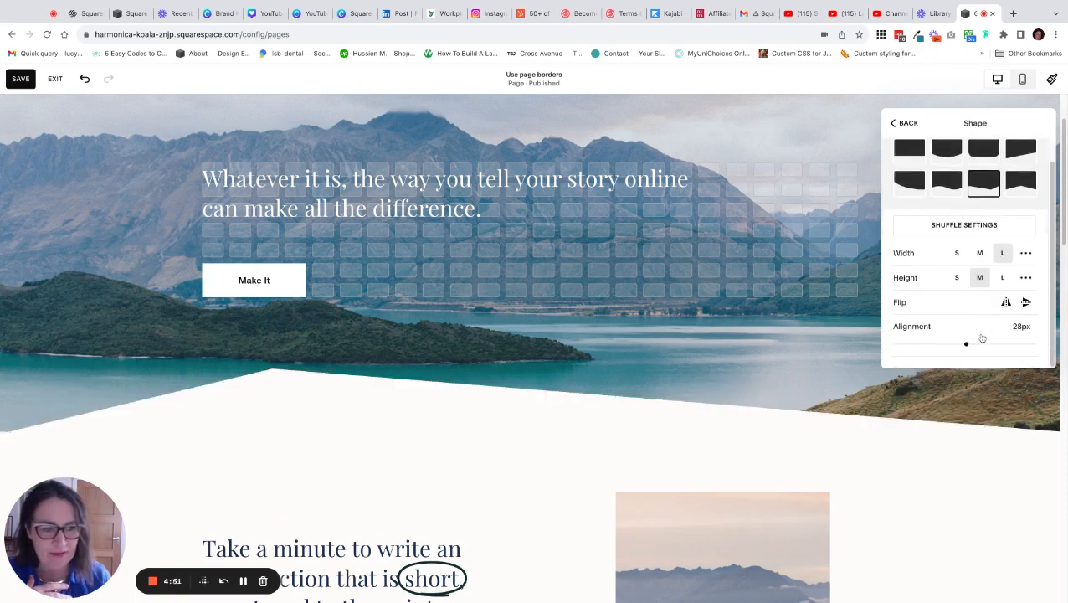
mouse_move(966, 342)
left_mouse_down()
mouse_move(1033, 343)
mouse_move(895, 343)
mouse_move(999, 344)
mouse_move(969, 344)
left_mouse_up()
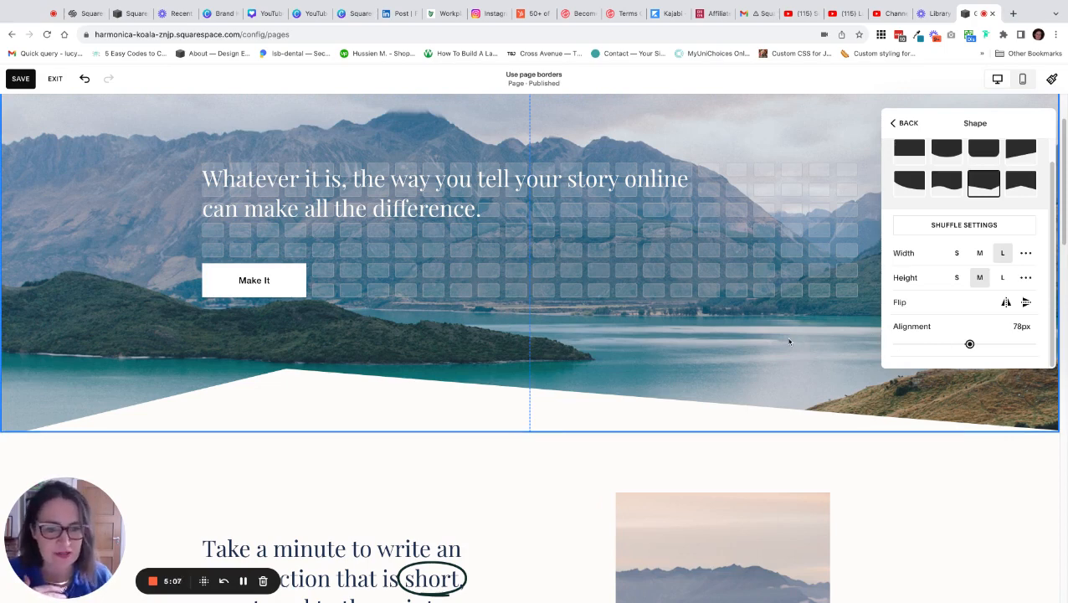
left_click(650, 386)
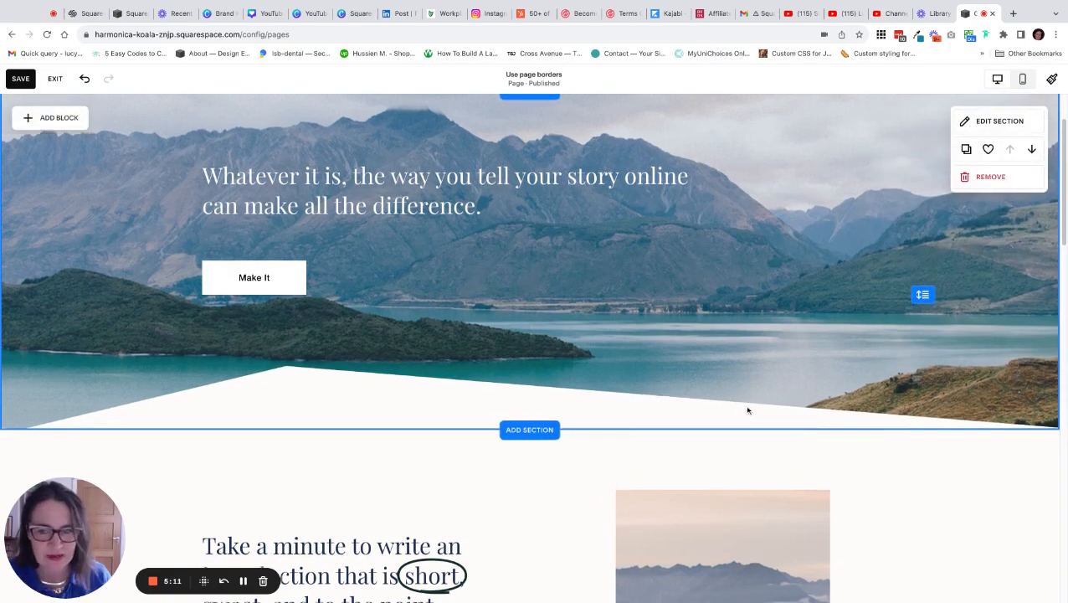
Try the Bright 2 and Lightest 2 color themes on the introduction section below the banner, returning it to Lightest 1.
scroll(747, 410, "down", 2)
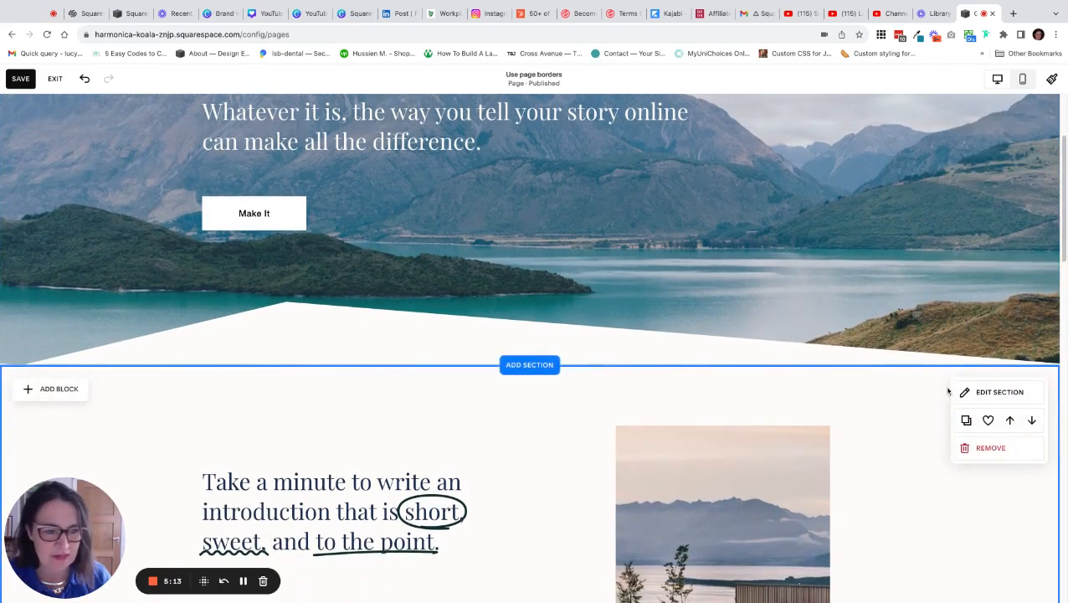
scroll(894, 431, "down", 2)
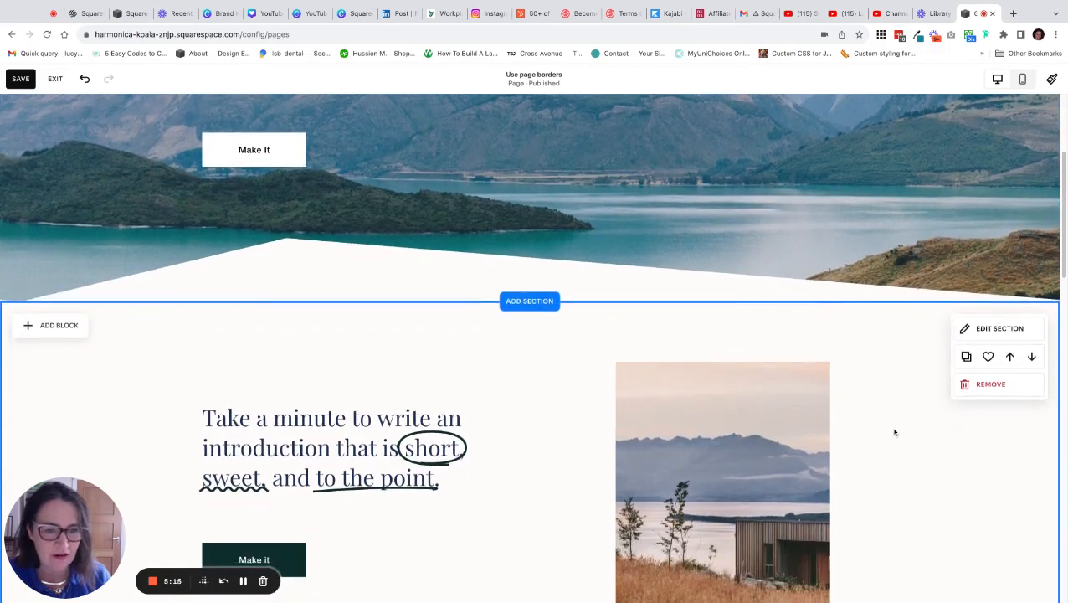
mouse_move(875, 351)
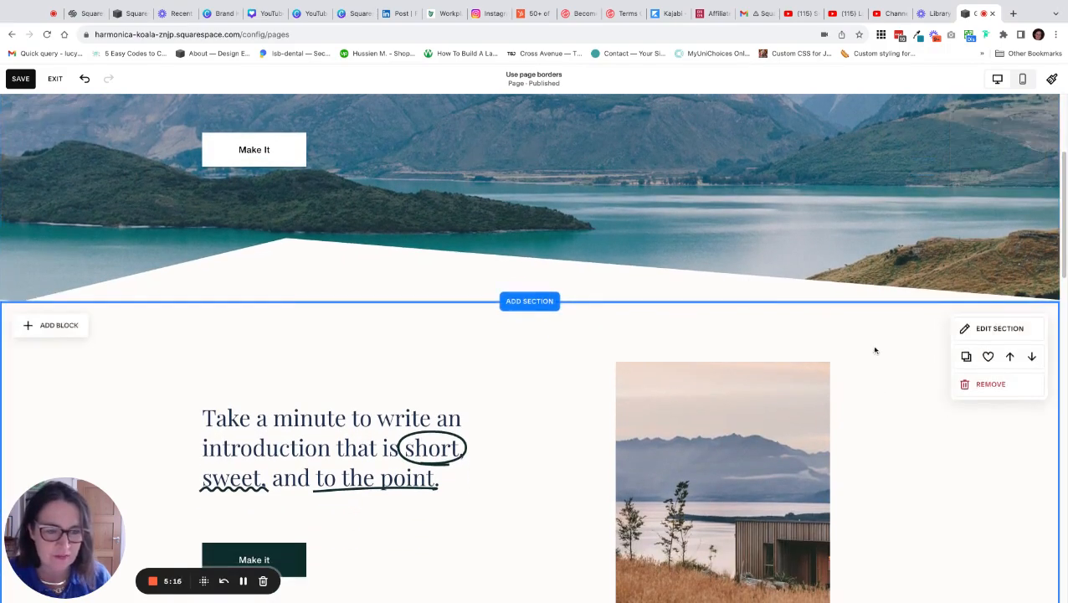
left_click(977, 327)
left_click(993, 333)
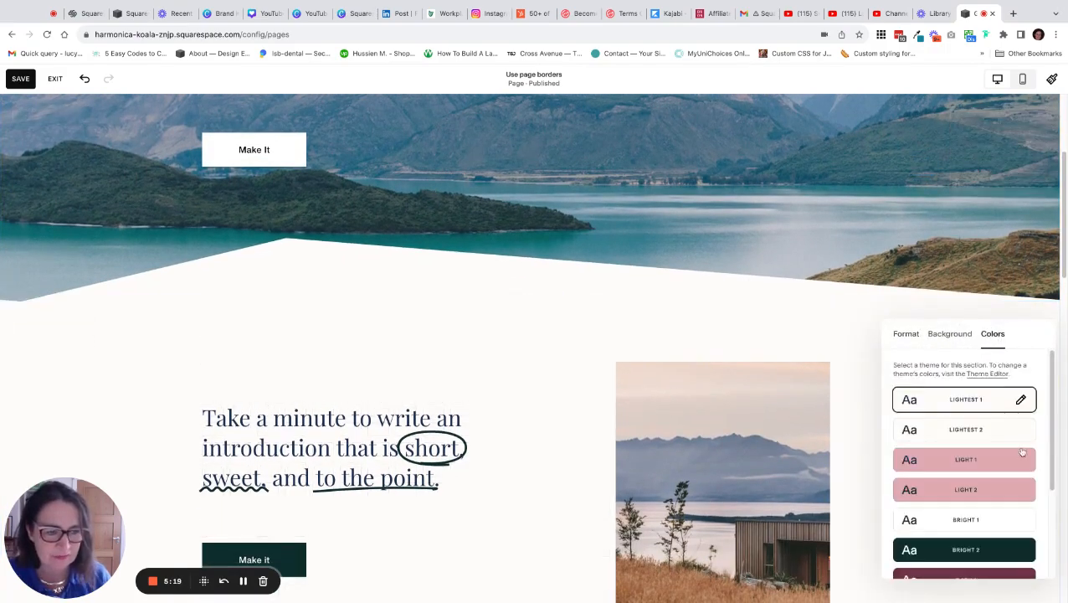
left_click(1025, 550)
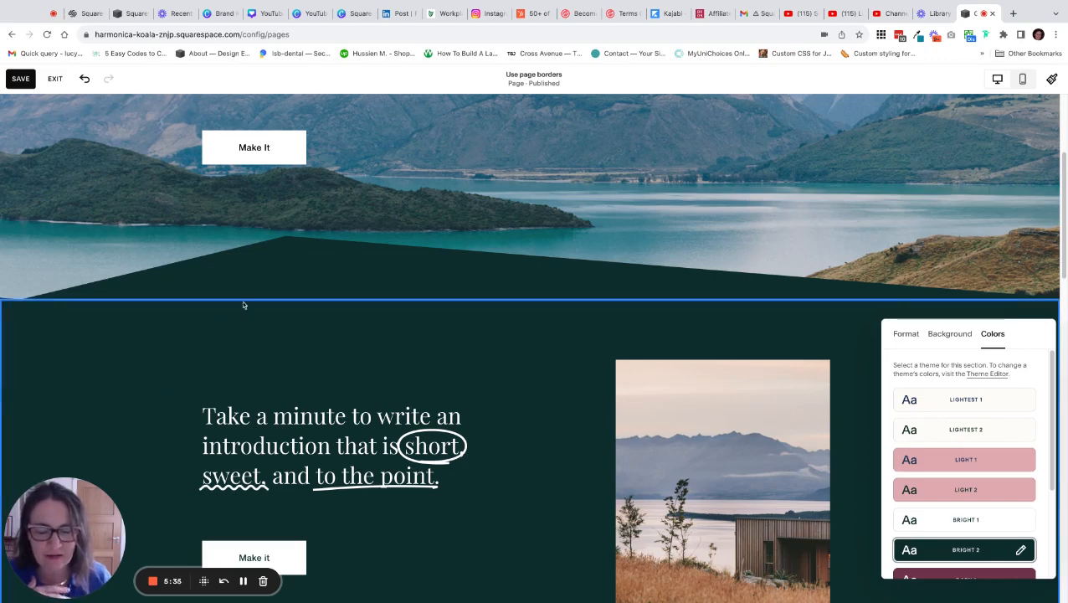
scroll(408, 375, "down", 1)
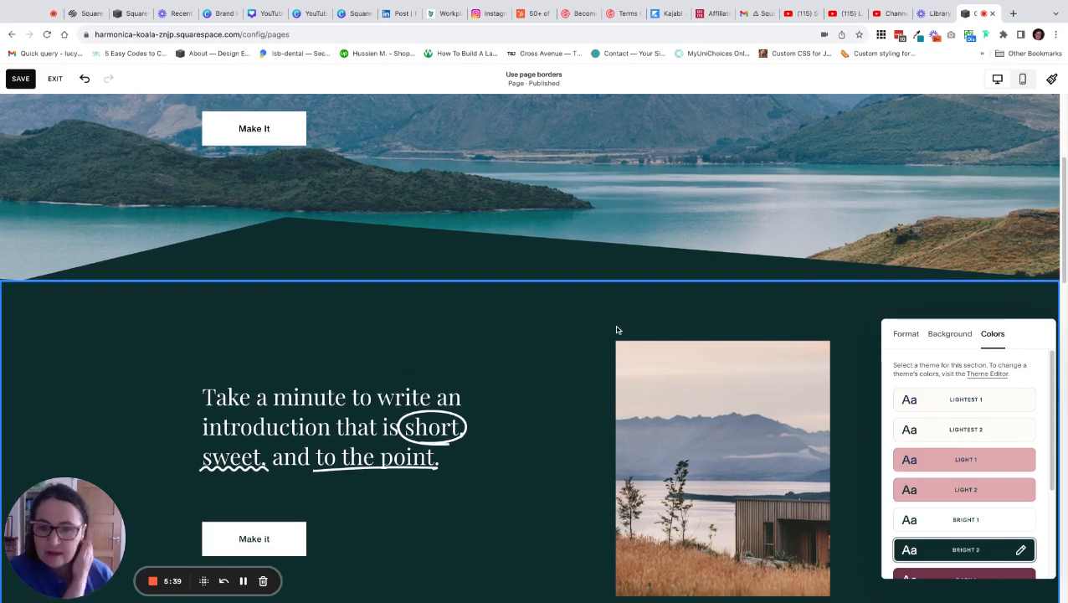
left_click(949, 429)
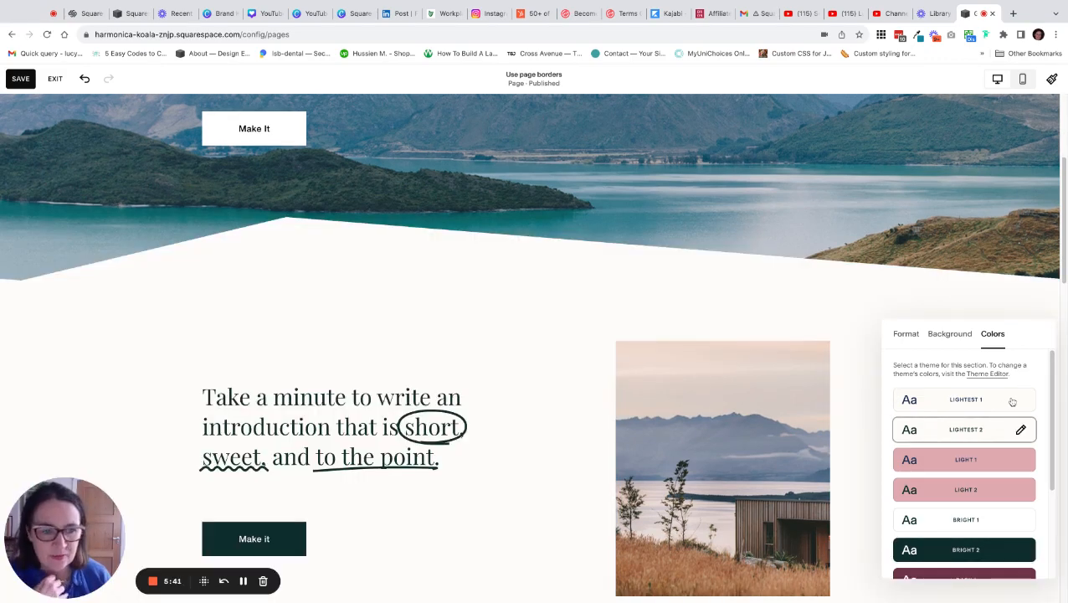
left_click(1012, 402)
Turn on the divider for the introduction section in its format settings.
scroll(529, 366, "down", 5)
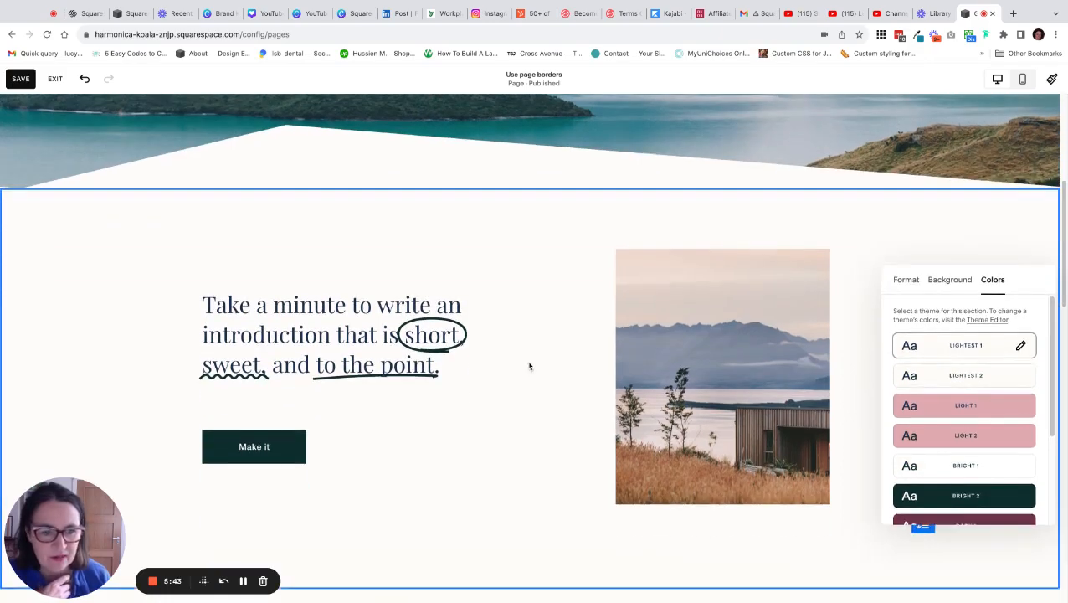
scroll(529, 366, "down", 2)
scroll(529, 366, "up", 1)
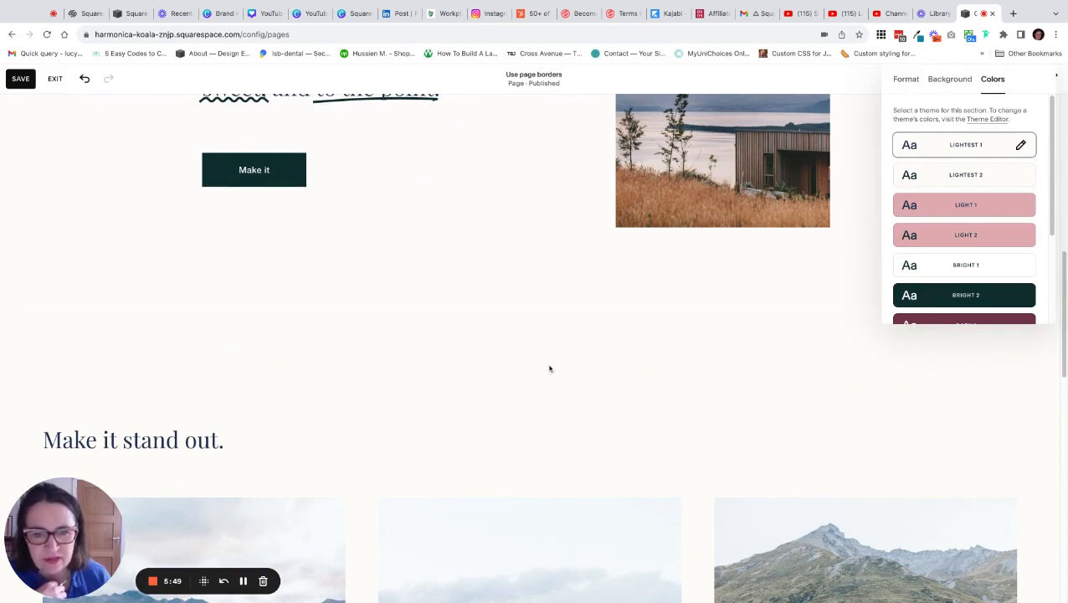
left_click(488, 269)
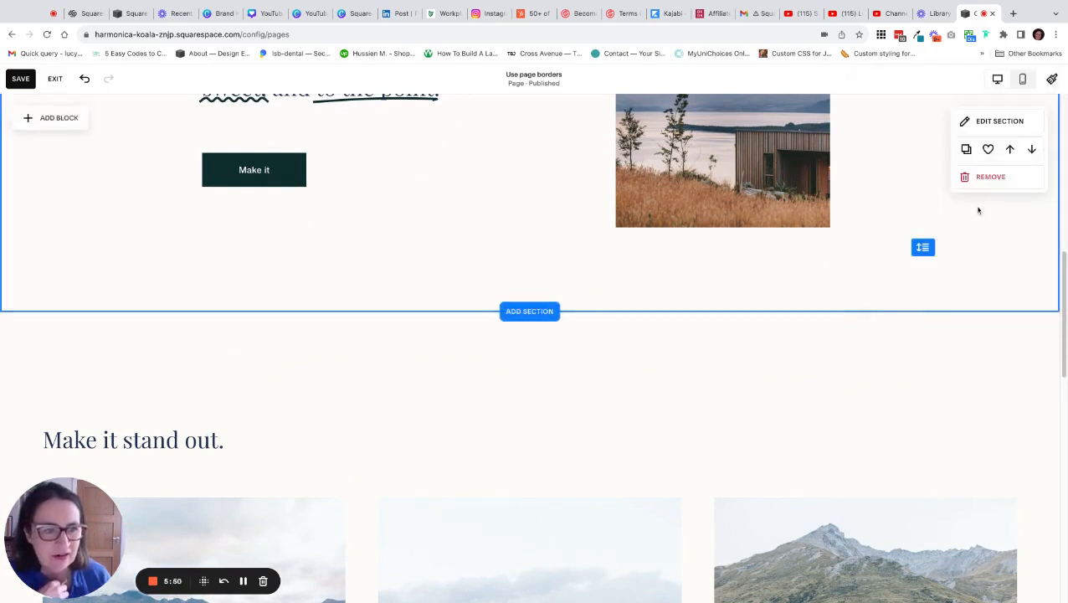
left_click(929, 119)
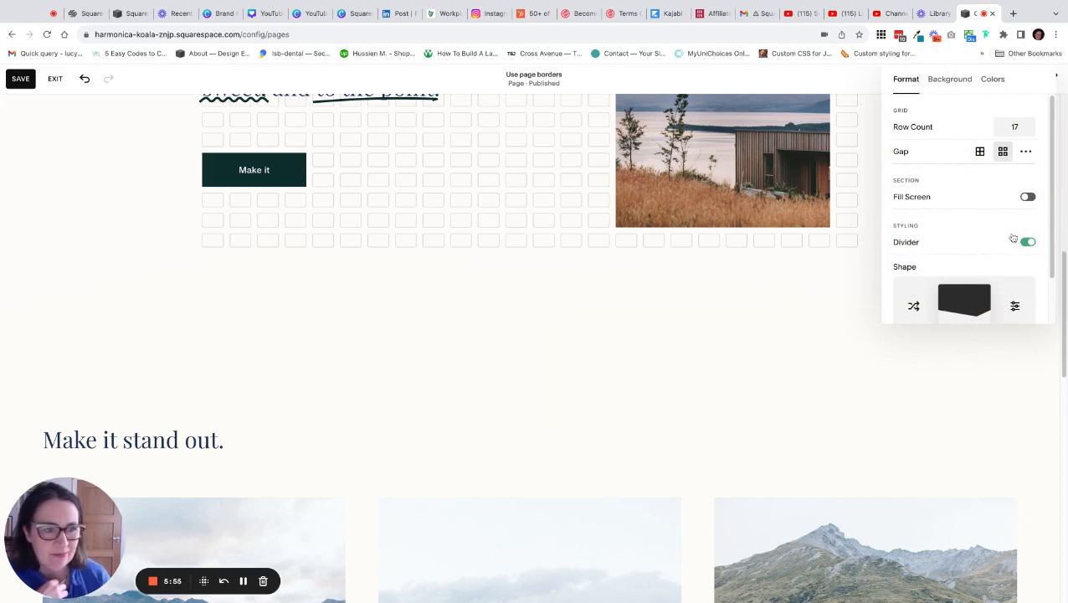
scroll(953, 288, "down", 1)
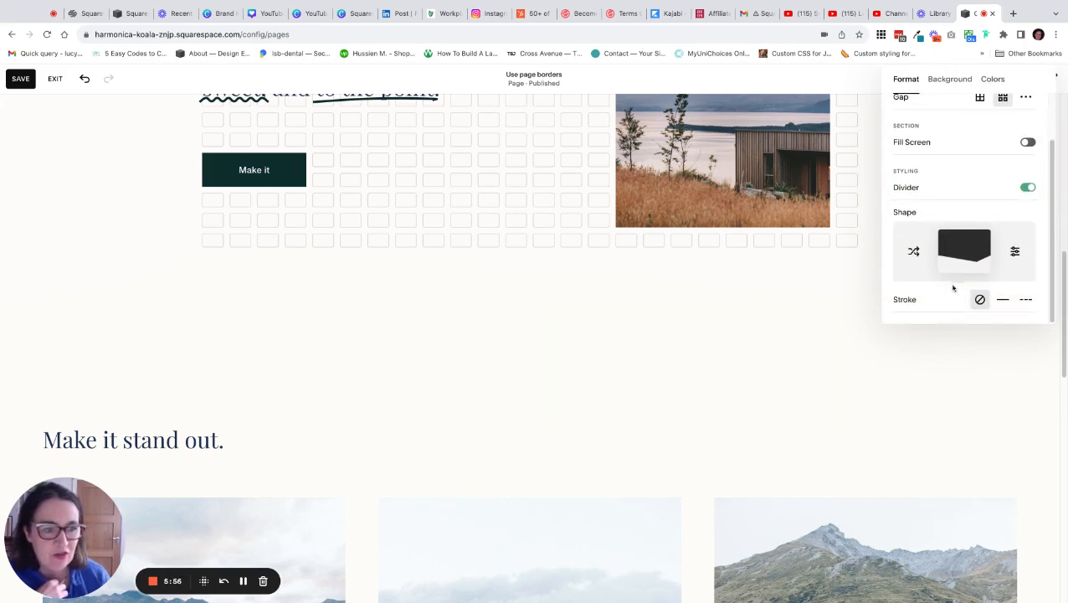
Give the introduction section's divider a solid stroke with small thickness.
left_click(1003, 300)
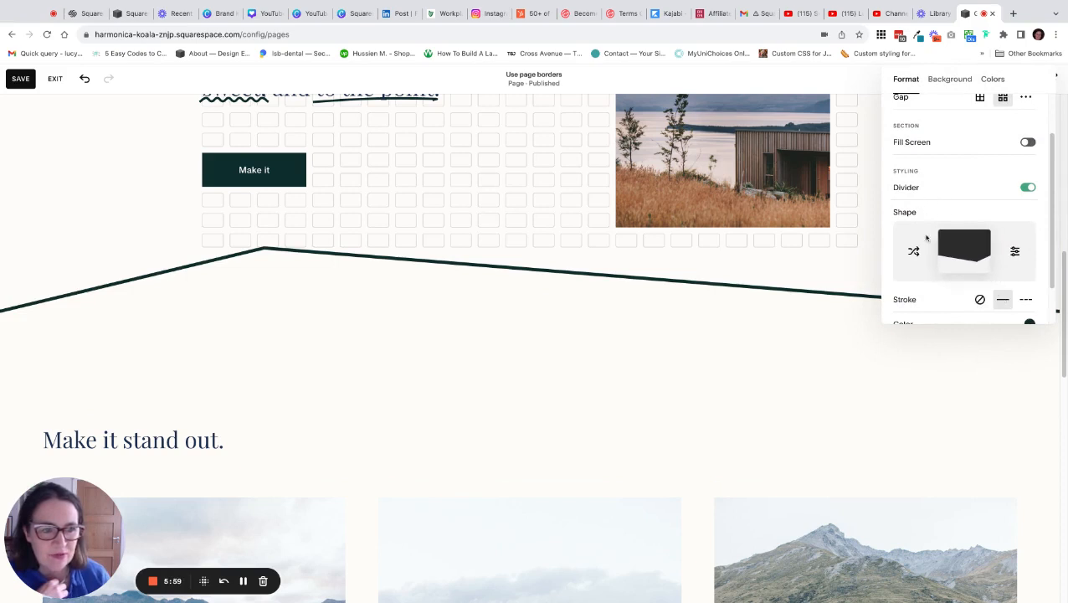
scroll(986, 308, "down", 1)
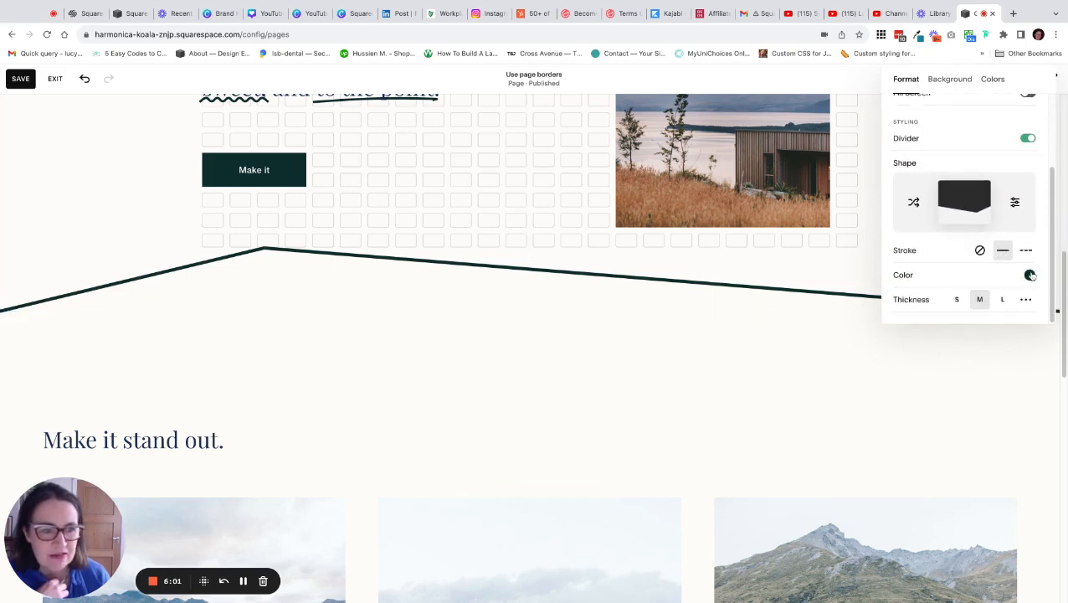
left_click(955, 301)
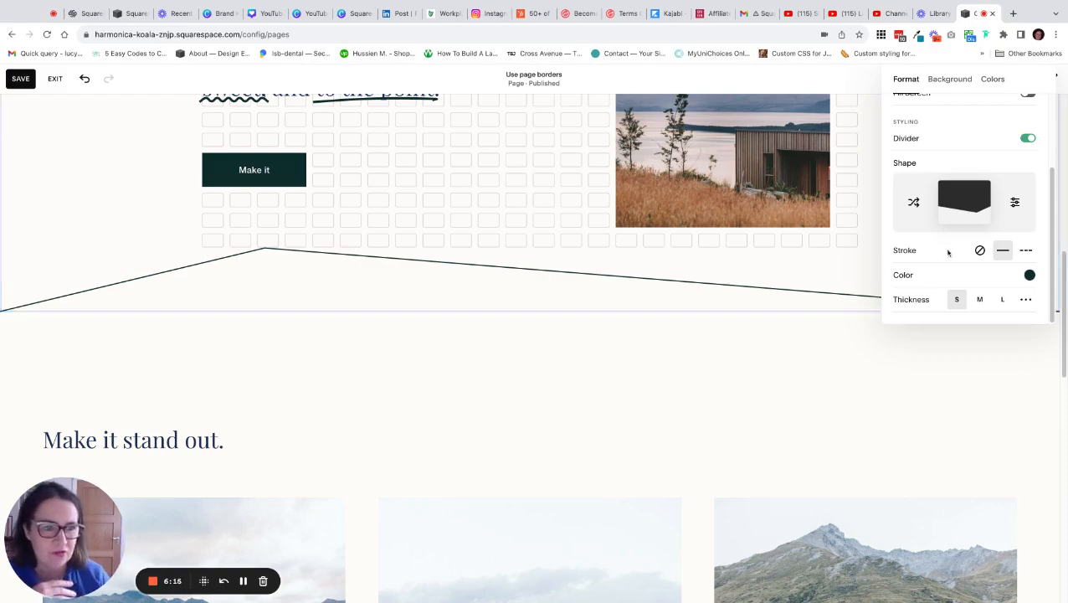
Review the whole page, save its changes and exit the page editor.
scroll(753, 303, "down", 2)
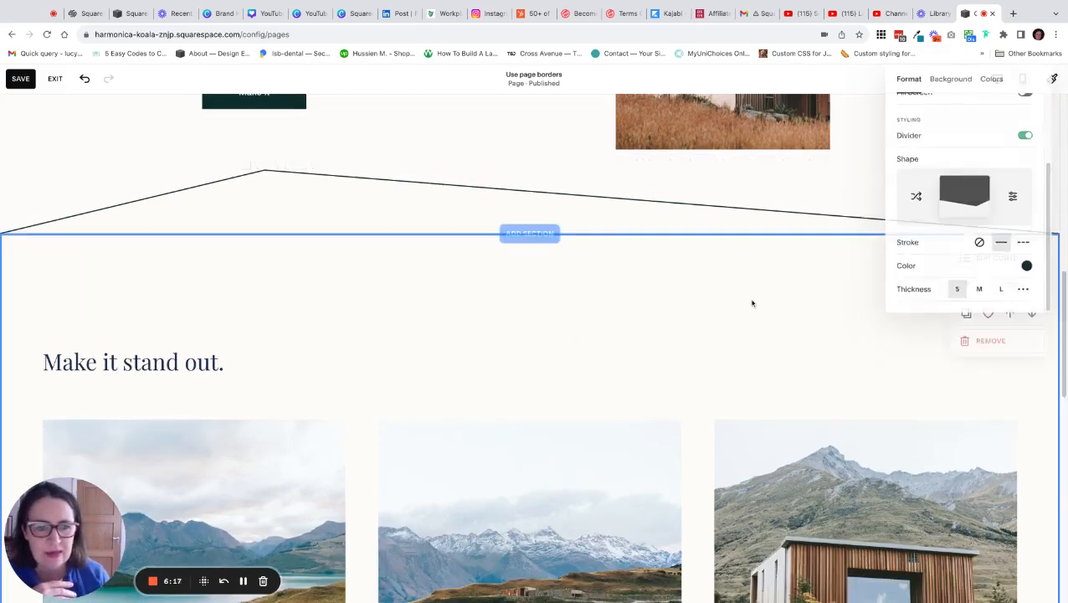
scroll(752, 303, "down", 10)
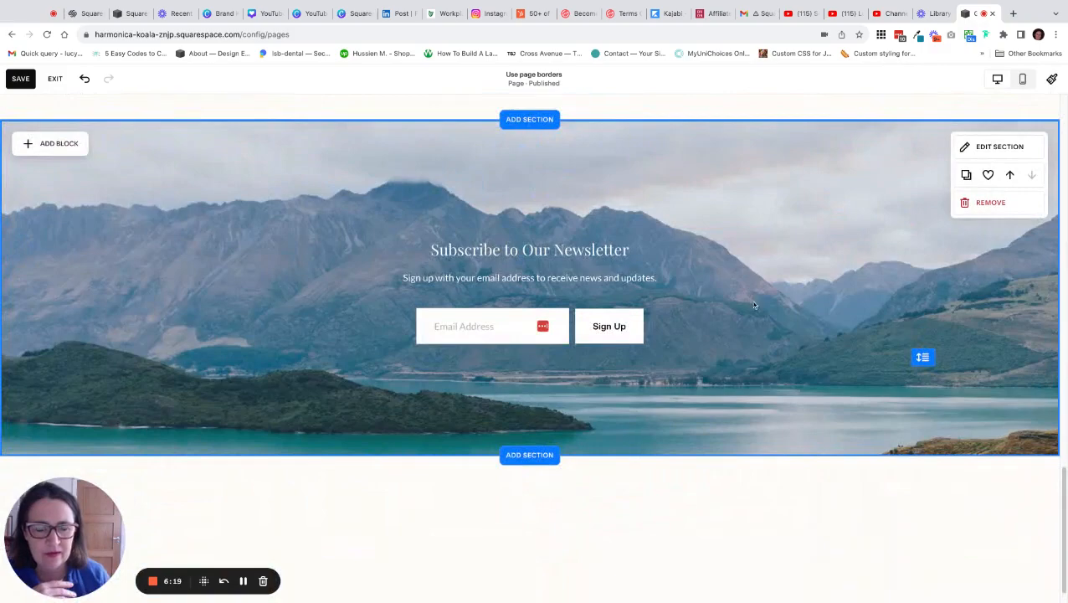
scroll(753, 304, "up", 10)
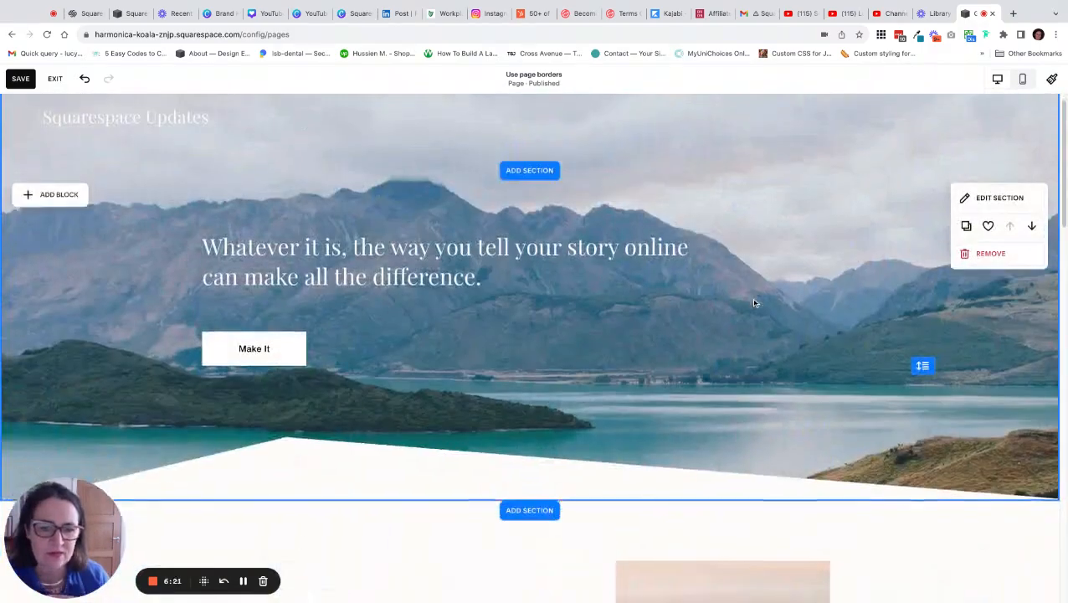
scroll(754, 303, "down", 5)
scroll(753, 303, "up", 5)
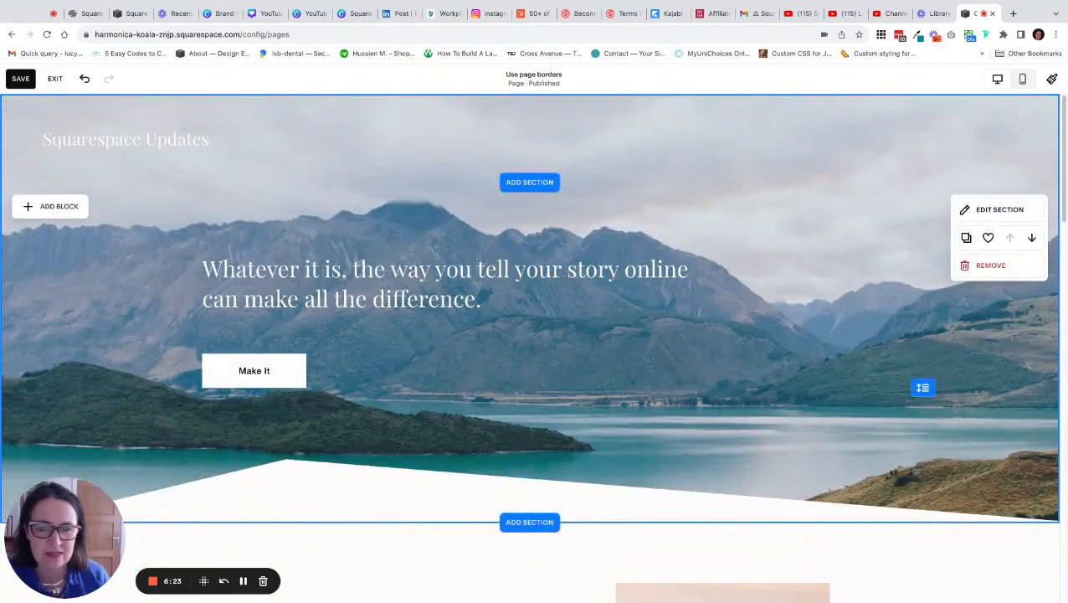
scroll(532, 348, "down", 2)
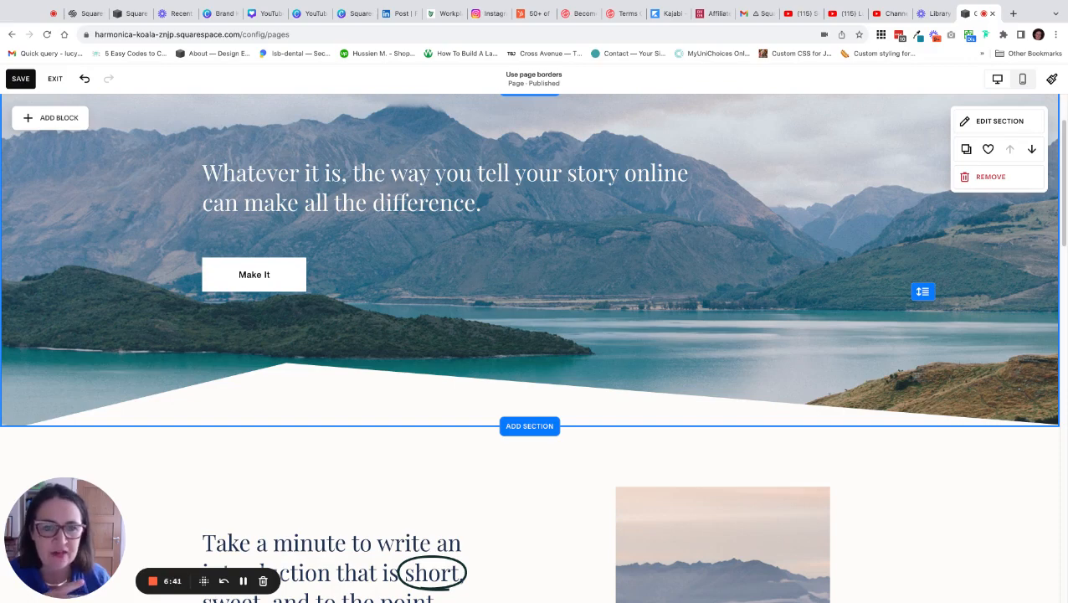
left_click(20, 78)
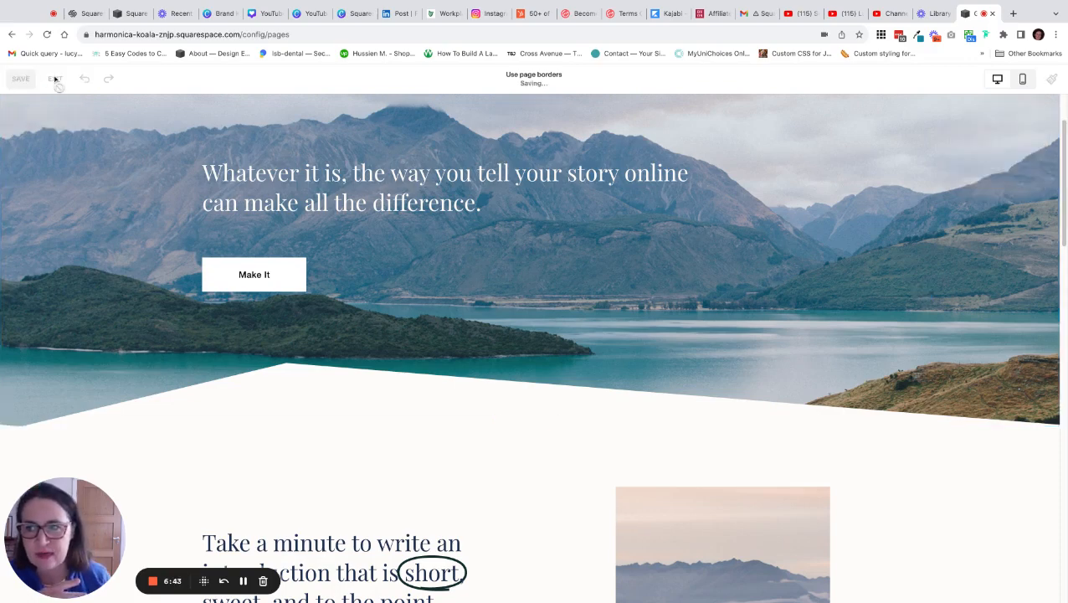
left_click(56, 78)
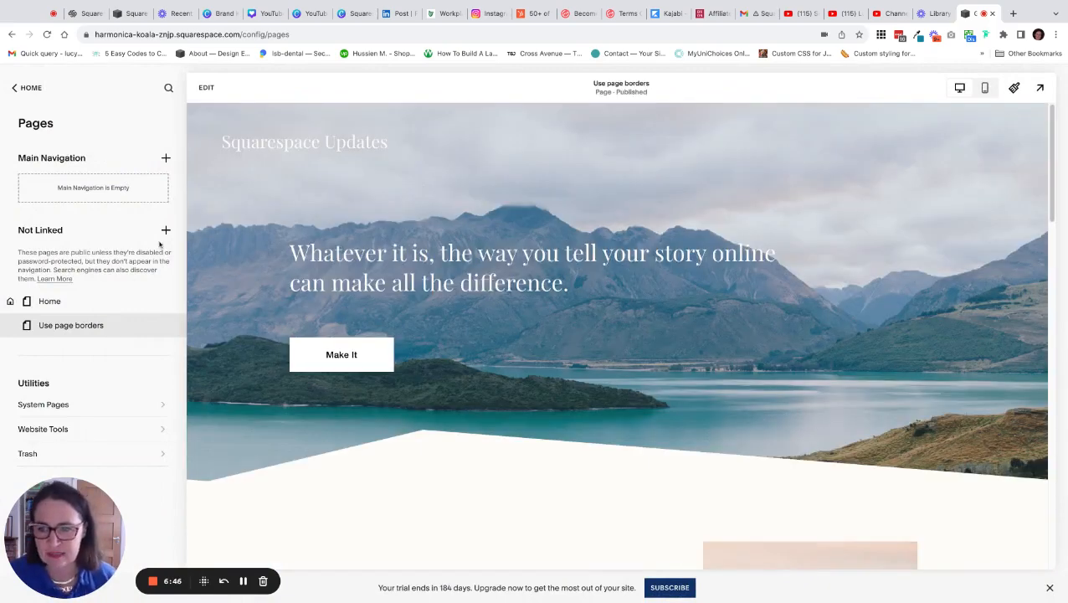
Add a blog page with the two-column grid layout under Not Linked and name it Blog.
left_click(165, 230)
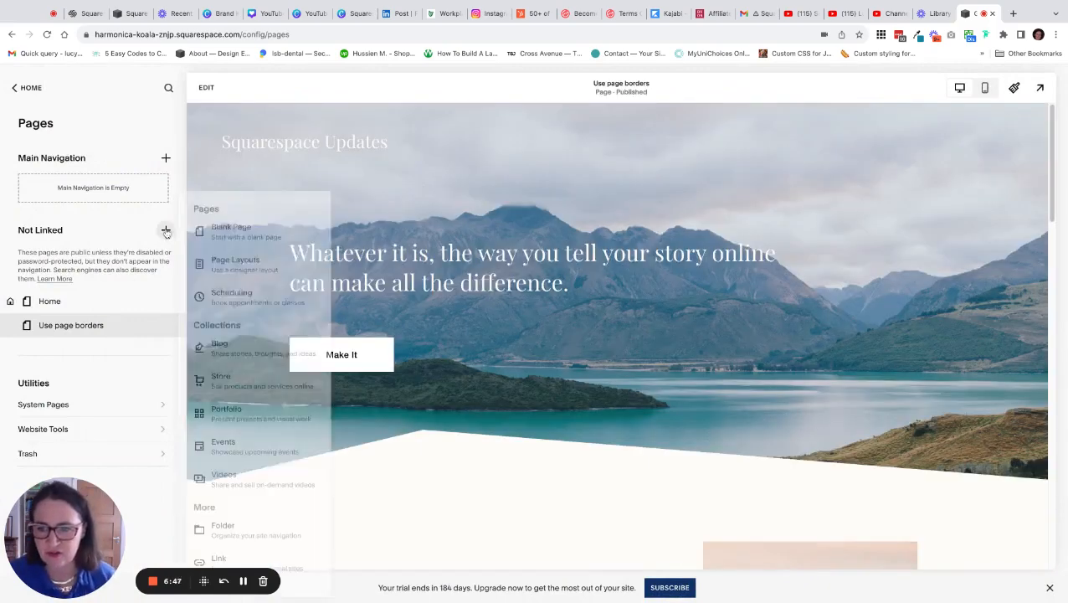
left_click(244, 346)
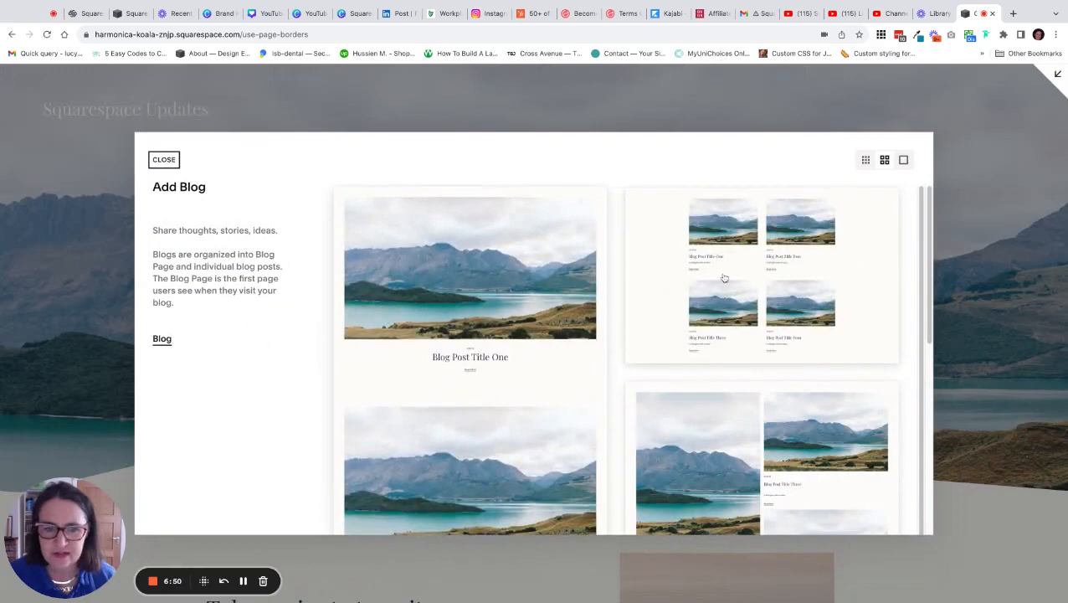
left_click(725, 277)
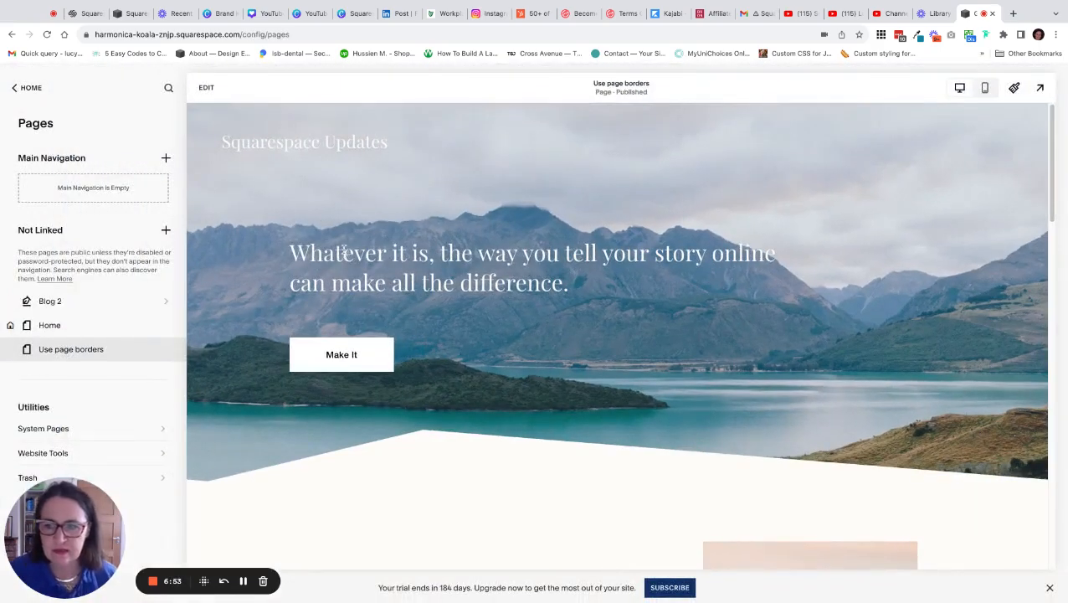
left_click(66, 301)
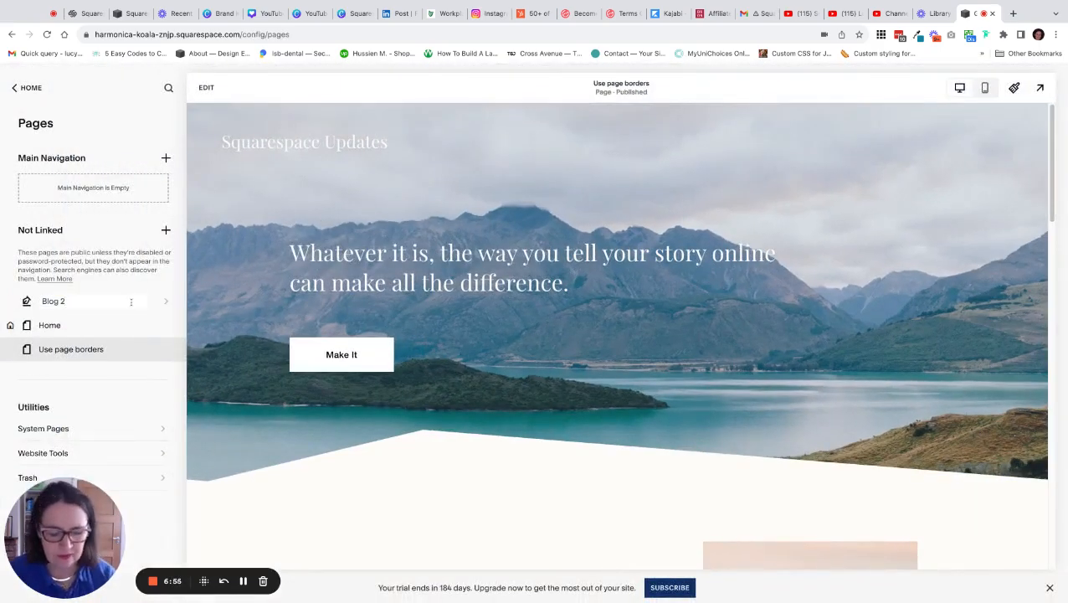
key("Return")
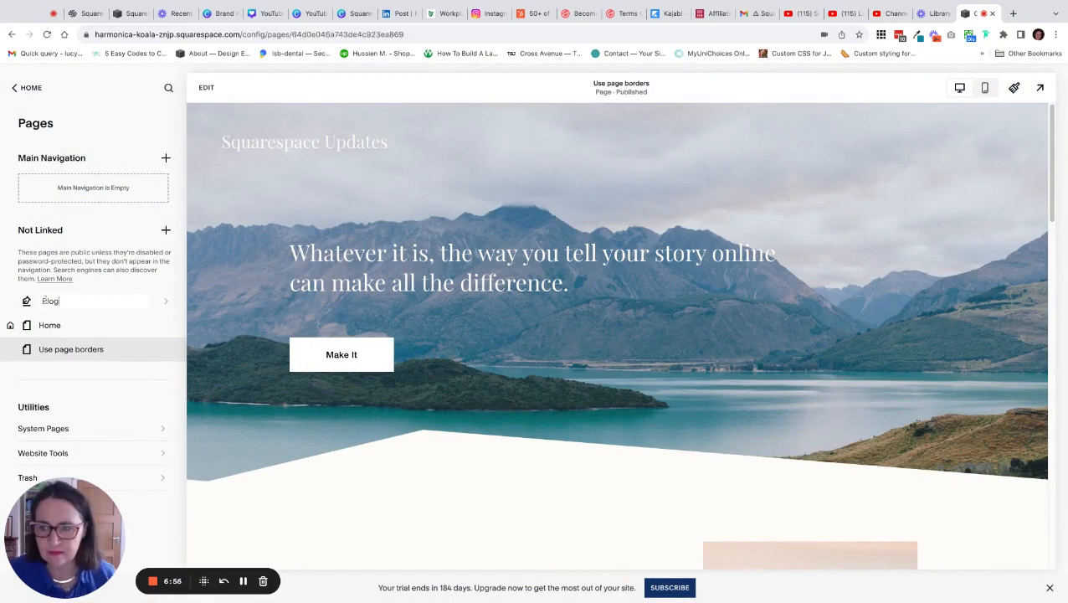
Open Blog Post Title One for editing and examine the content blocks available above its body text and the text block's formatting options.
left_click(109, 224)
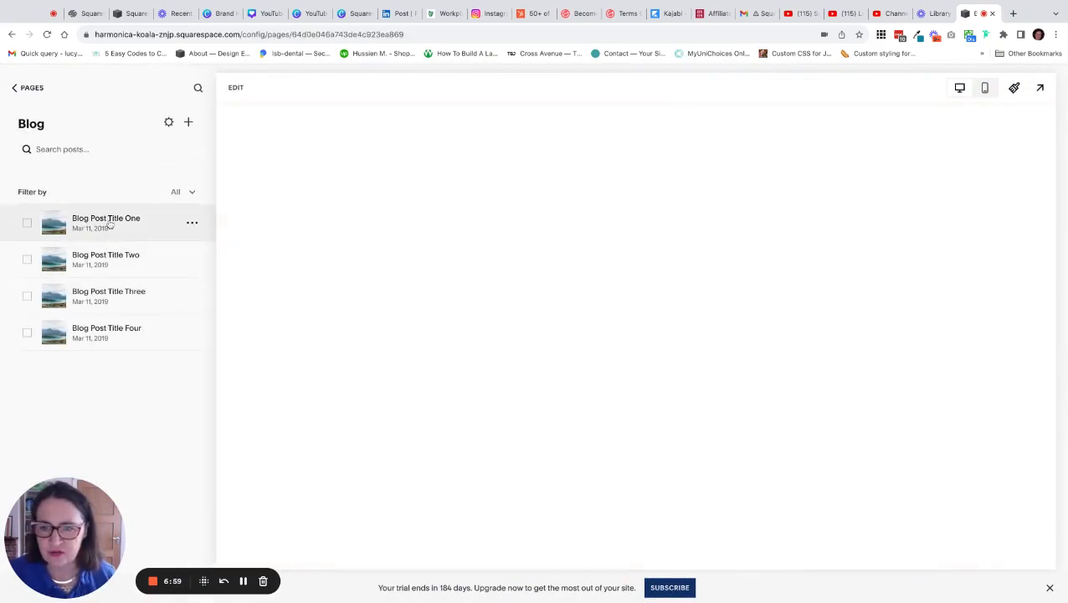
left_click(238, 89)
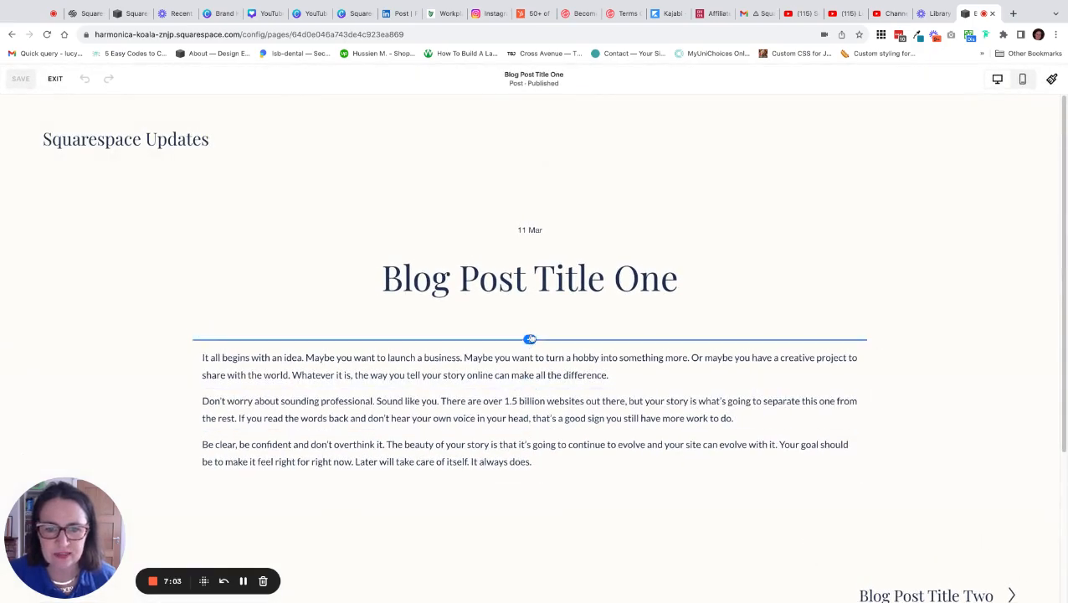
left_click(530, 340)
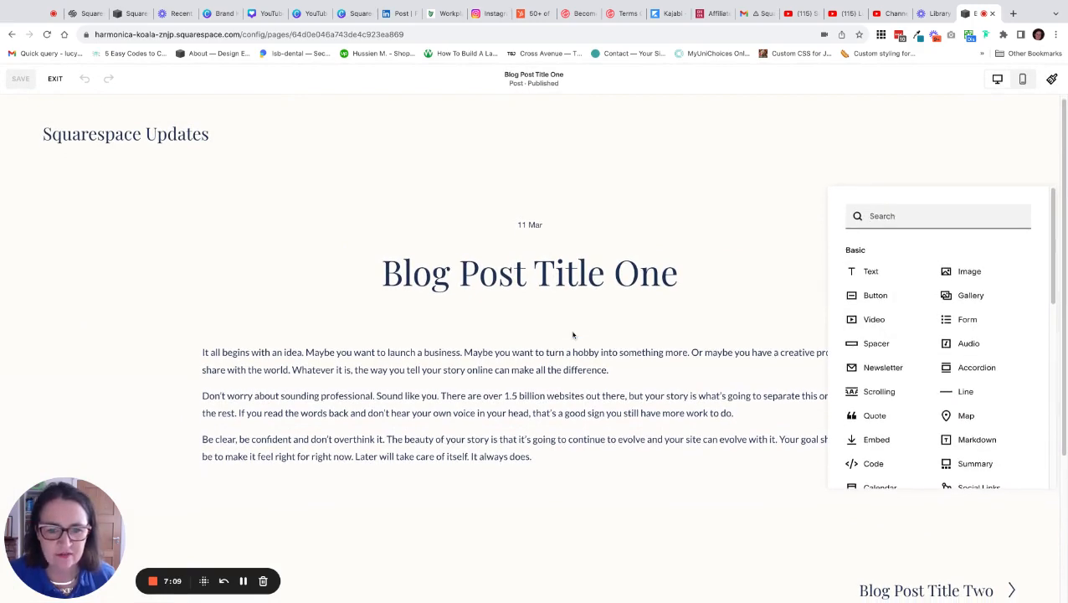
left_click(584, 400)
scroll(887, 448, "down", 2)
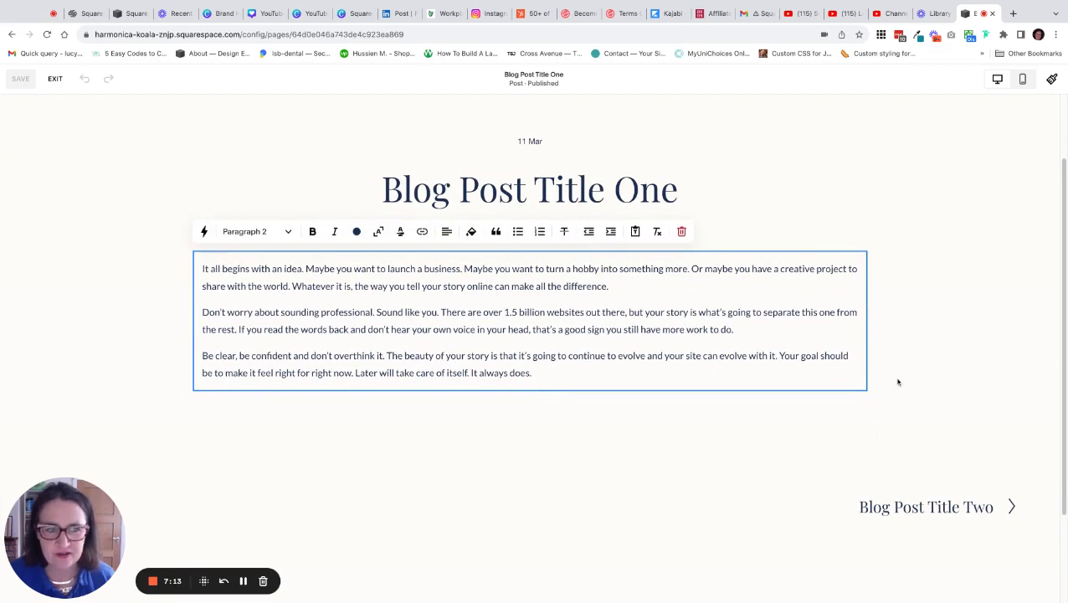
Deselect the body text, examine the post's section for editing options and exit the post editor.
left_click(181, 265)
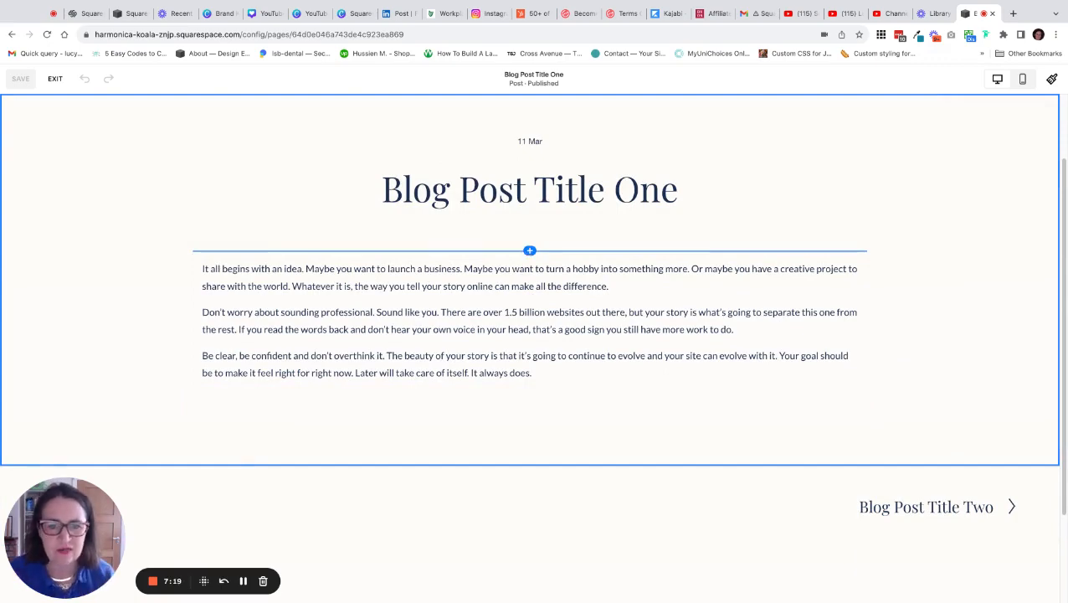
left_click(544, 251)
scroll(545, 251, "up", 2)
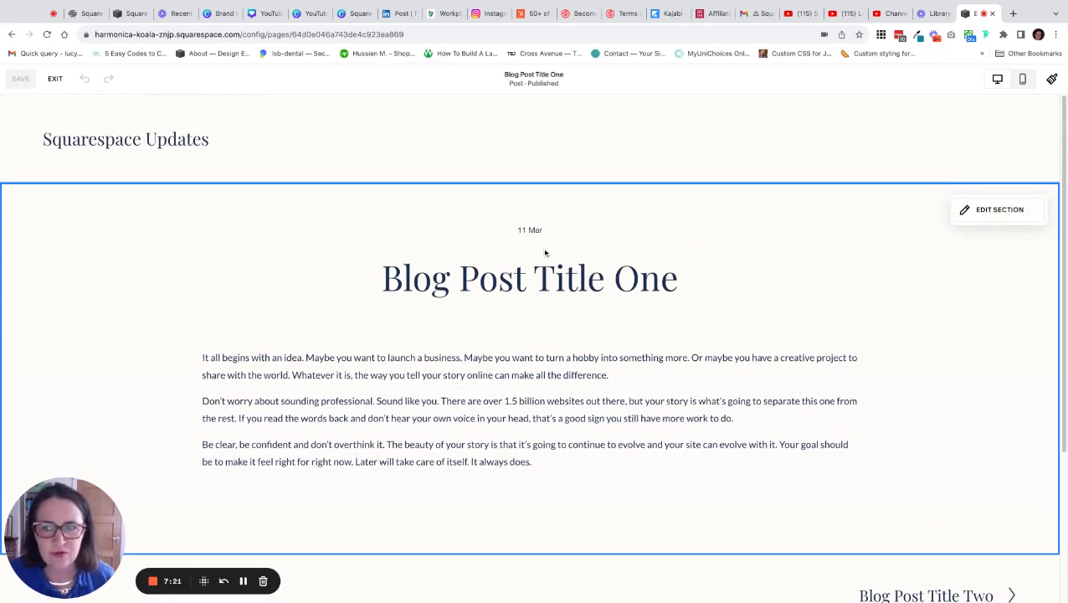
left_click(65, 81)
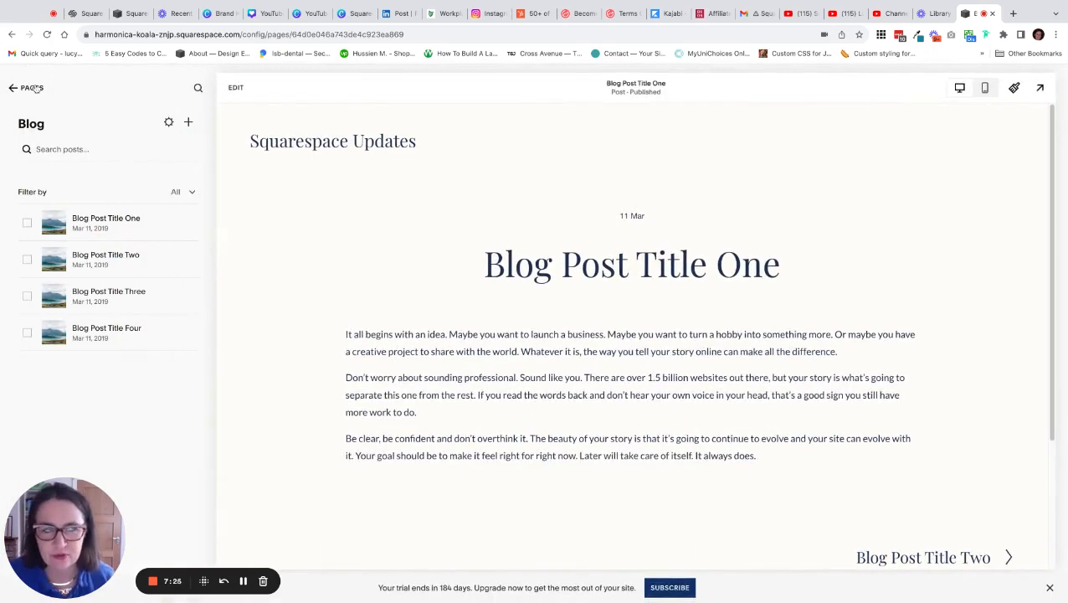
Leave the blog's post list for the site's main menu and reopen the website's page list.
left_click(33, 88)
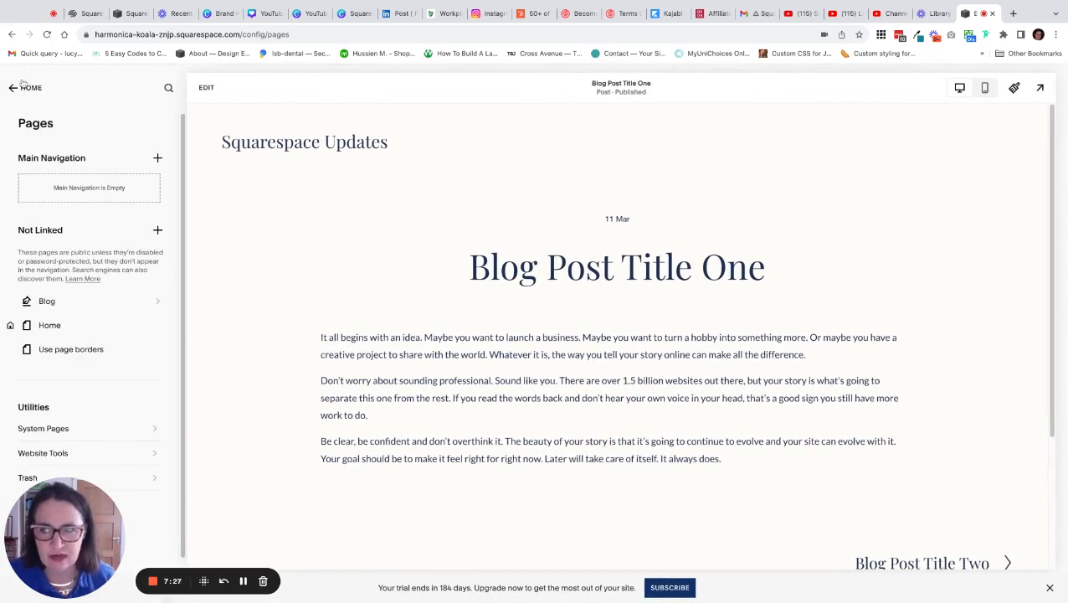
left_click(13, 88)
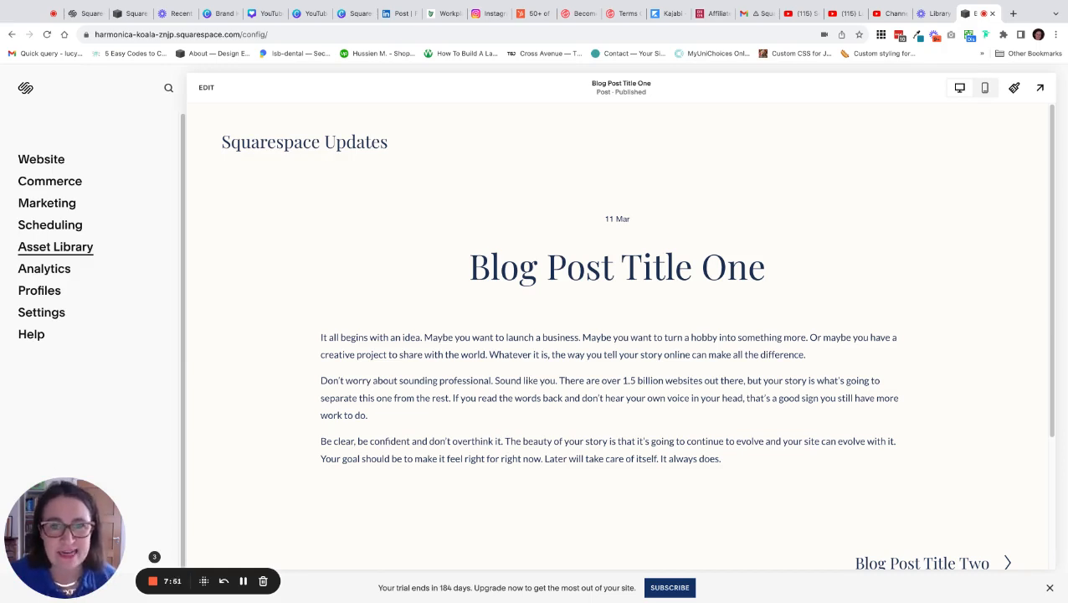
left_click(78, 162)
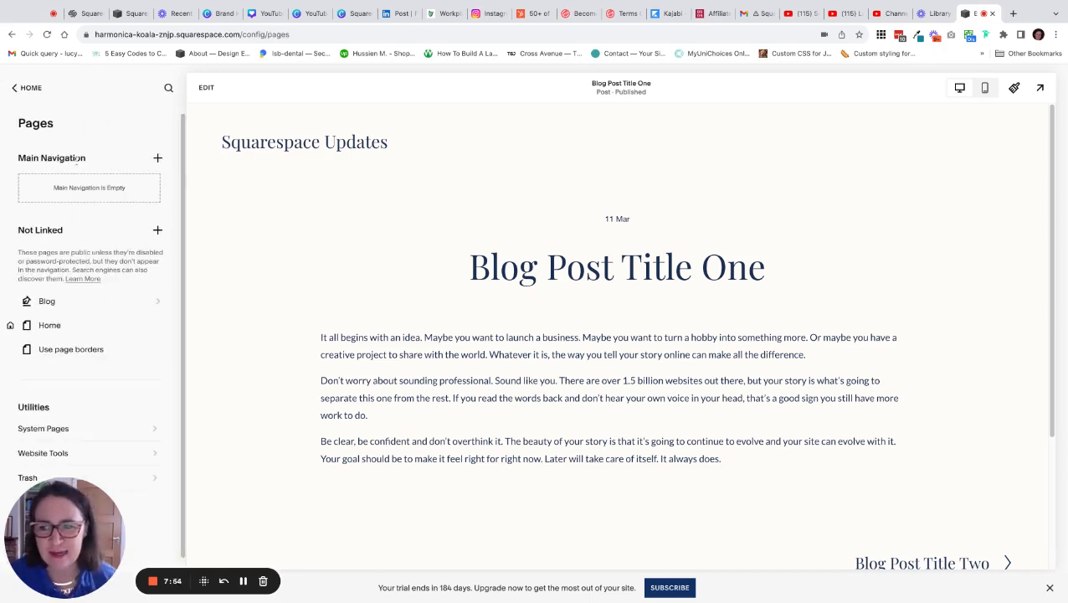
Preview the Home page and the Use page borders page, reviewing the latter's section divider down to the introduction section.
left_click(107, 330)
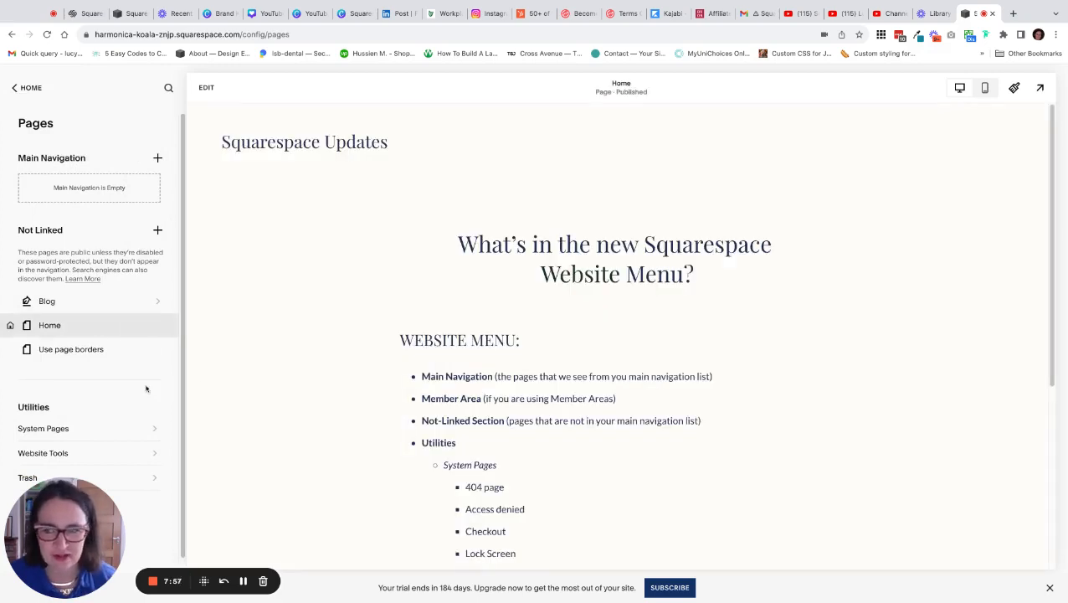
left_click(102, 350)
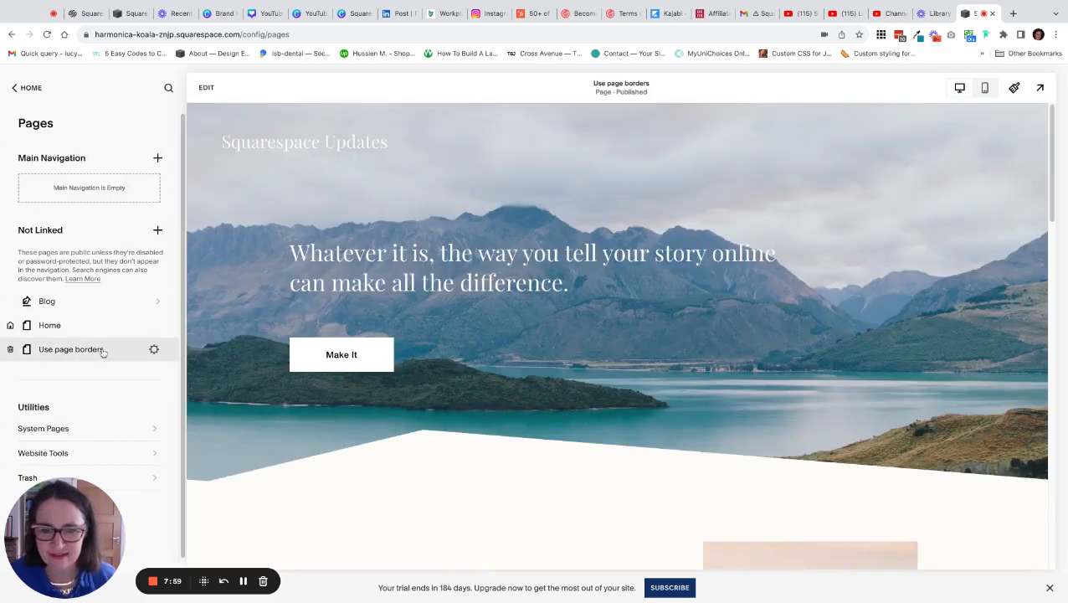
scroll(516, 400, "down", 1)
scroll(516, 400, "down", 1)
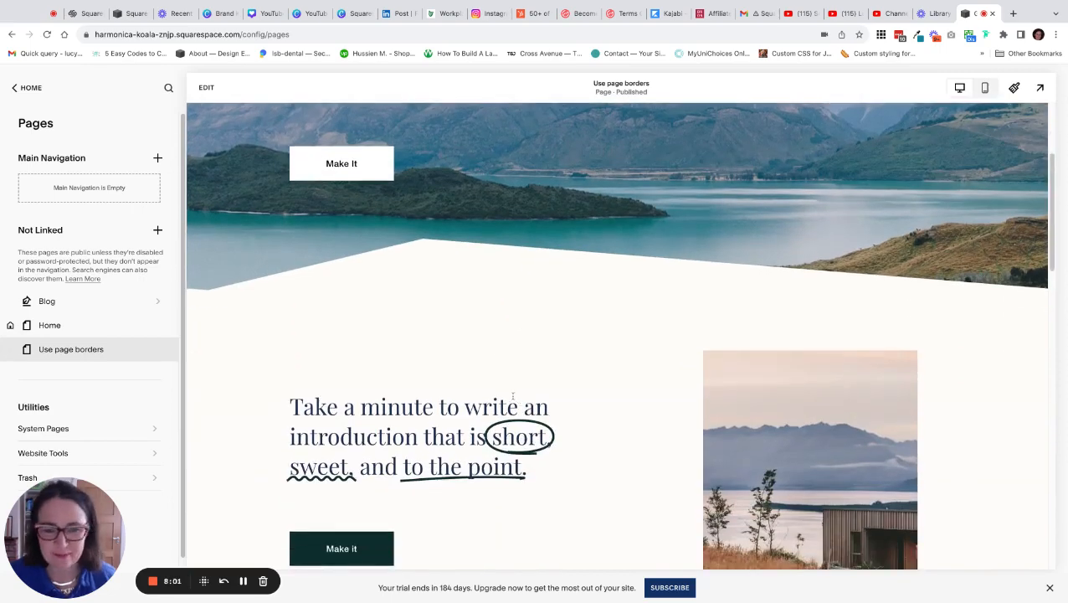